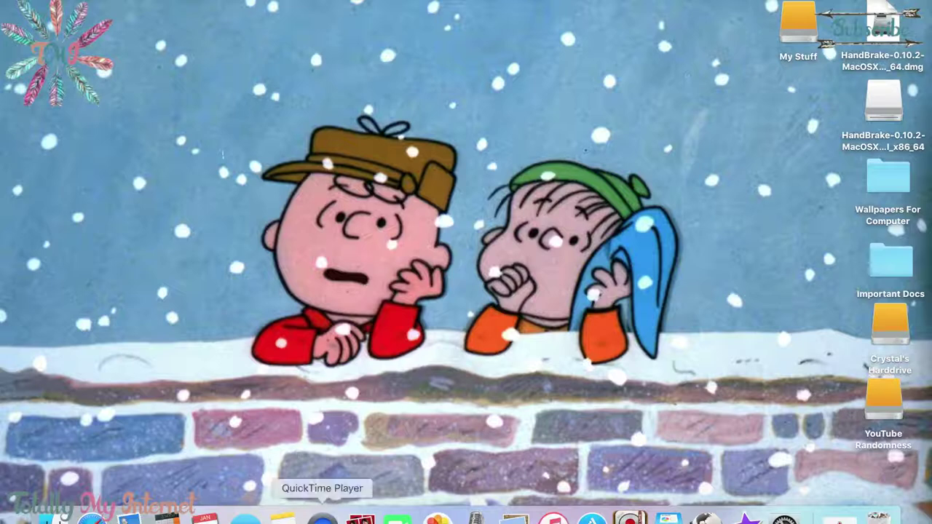
- Switch to Safari and go to google.com
{"action": "left_click", "coordinate": [92, 518]}
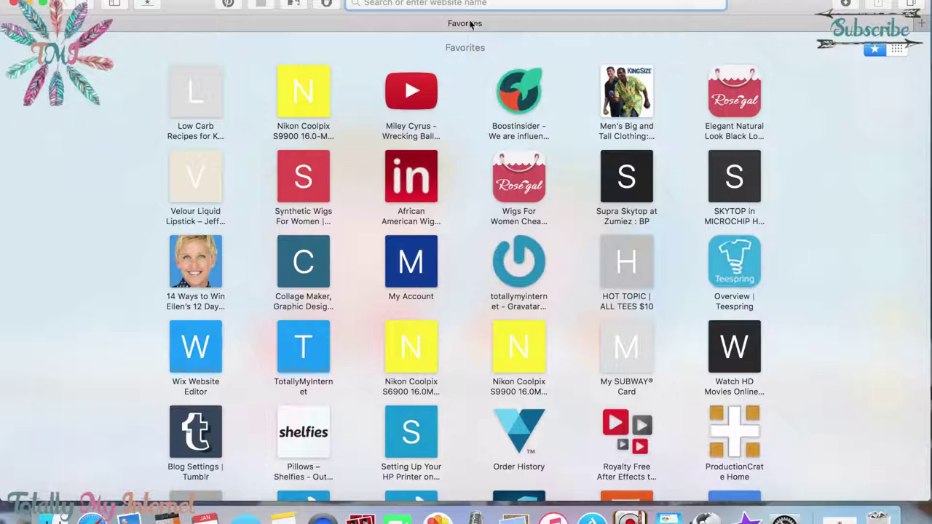
{"action": "type", "text": "google.com"}
{"action": "key", "text": "Return"}
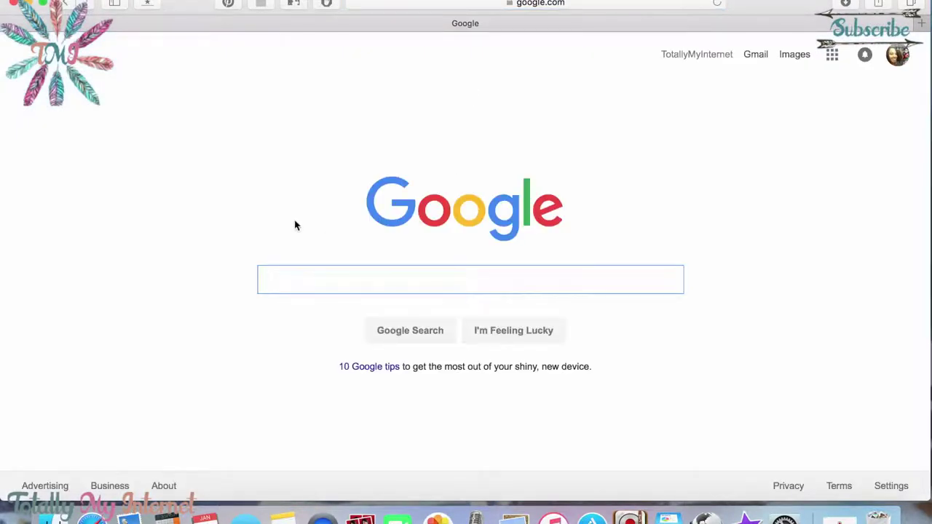
- Search Google for "gaming pngs" and show the image results
{"action": "type", "text": "g"}
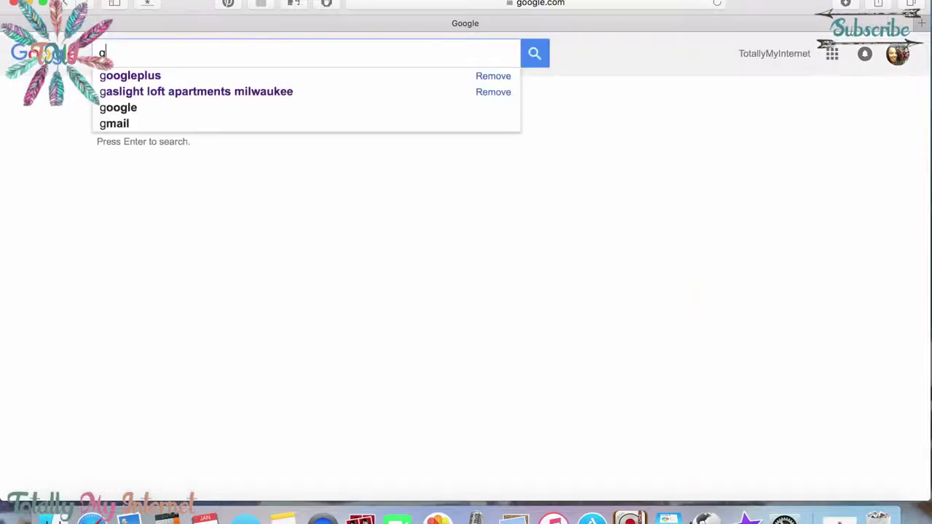
{"action": "type", "text": "aming png"}
{"action": "key", "text": "Return"}
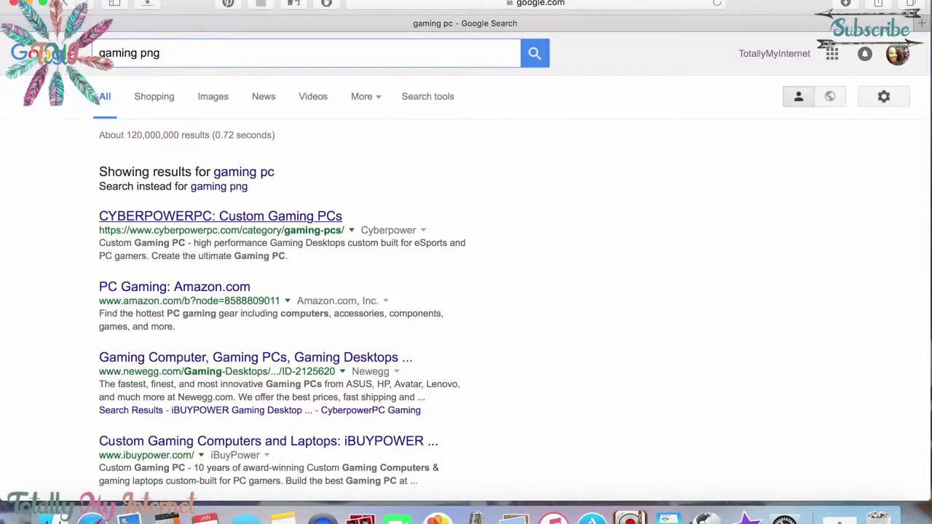
{"action": "type", "text": "s"}
{"action": "key", "text": "Return"}
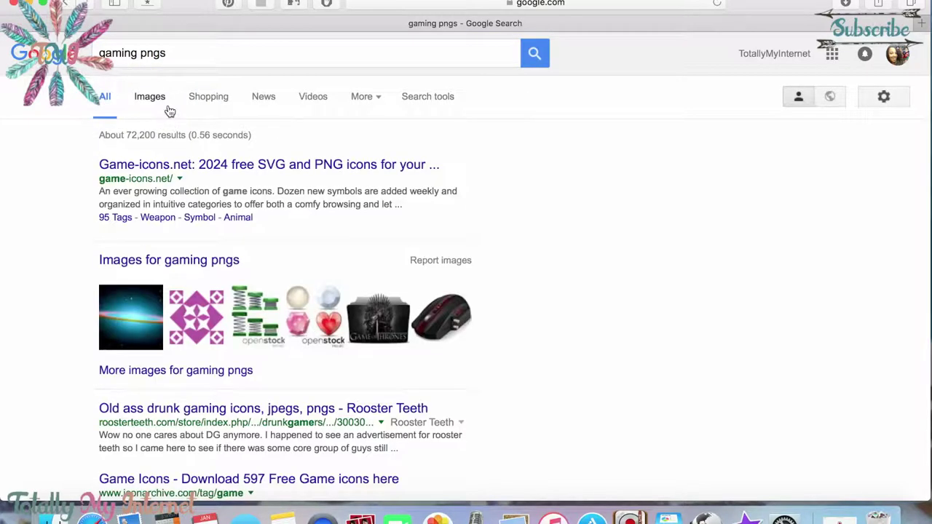
{"action": "left_click", "coordinate": [150, 100]}
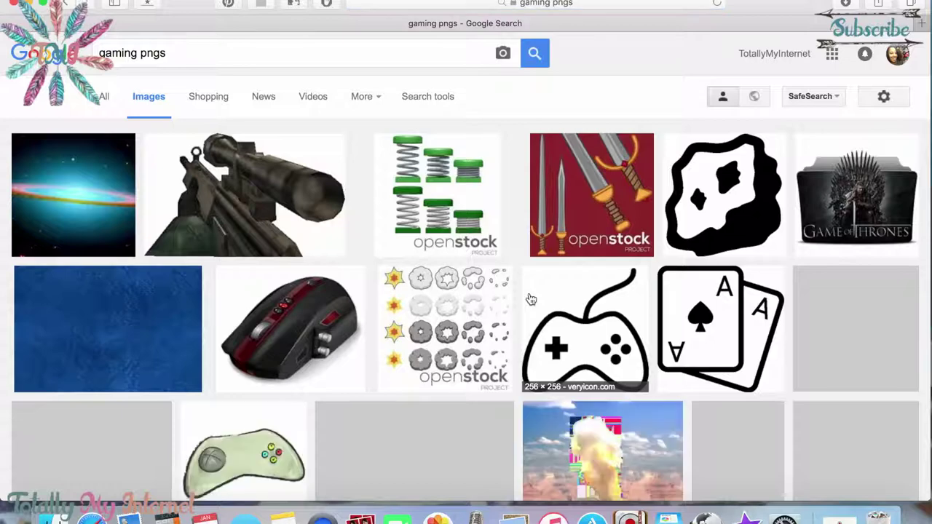
- Find the transparent white Xbox controller PNG among the related images, save it to the desktop and close its preview
{"action": "scroll", "coordinate": [530, 298], "scroll_direction": "down", "scroll_amount": 2}
{"action": "scroll", "coordinate": [530, 299], "scroll_direction": "down", "scroll_amount": 6}
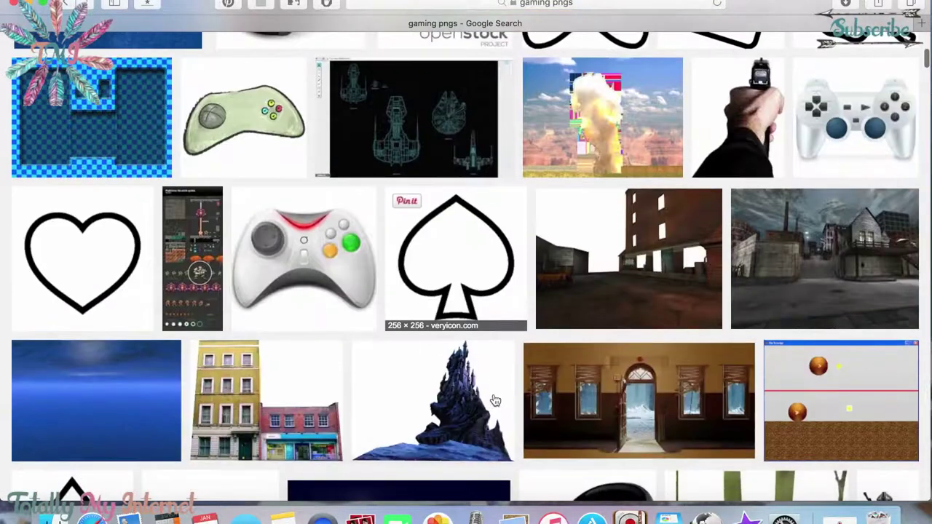
{"action": "left_click", "coordinate": [338, 271]}
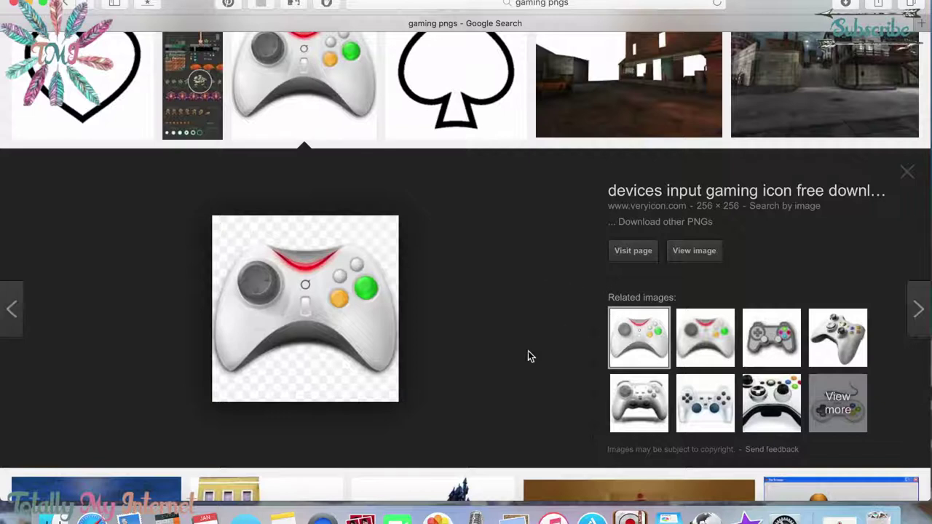
{"action": "left_click", "coordinate": [764, 412]}
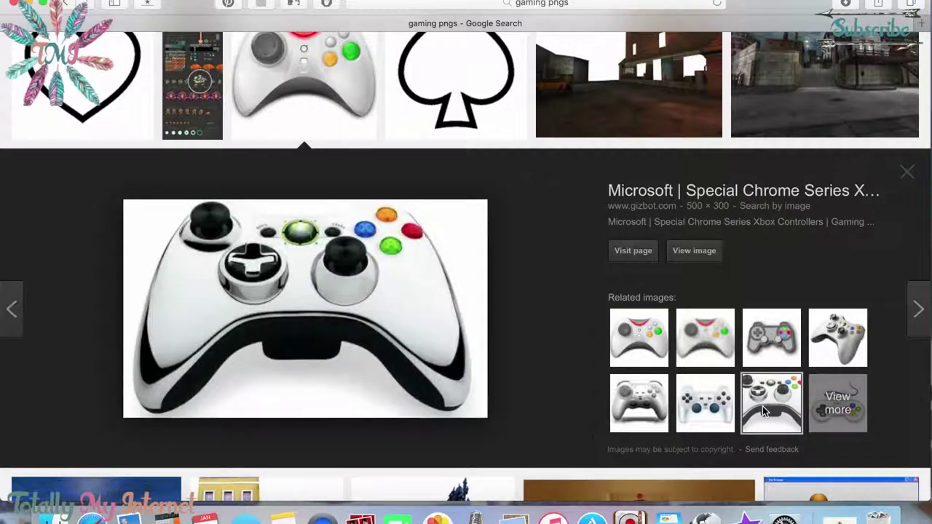
{"action": "left_click", "coordinate": [844, 343]}
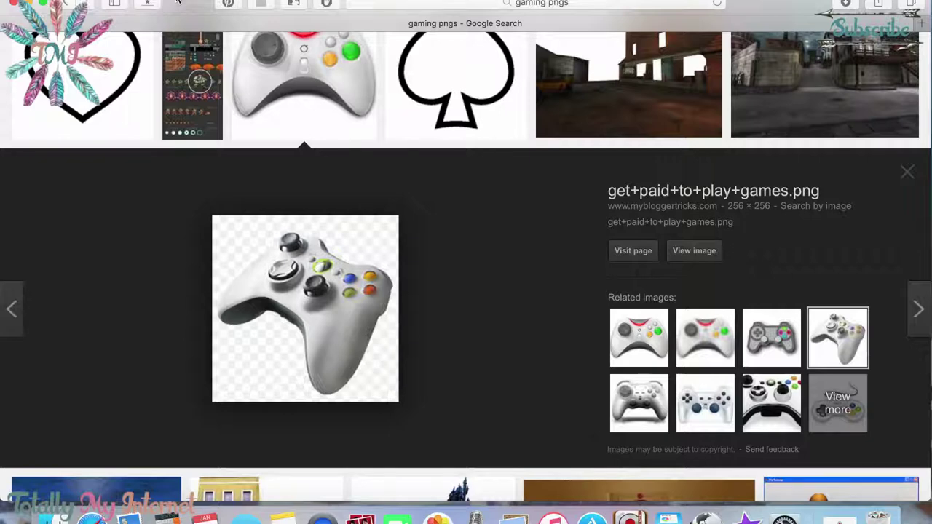
{"action": "left_click_drag", "start_coordinate": [164, 10], "coordinate": [385, 10]}
{"action": "left_click_drag", "start_coordinate": [512, 301], "coordinate": [83, 254]}
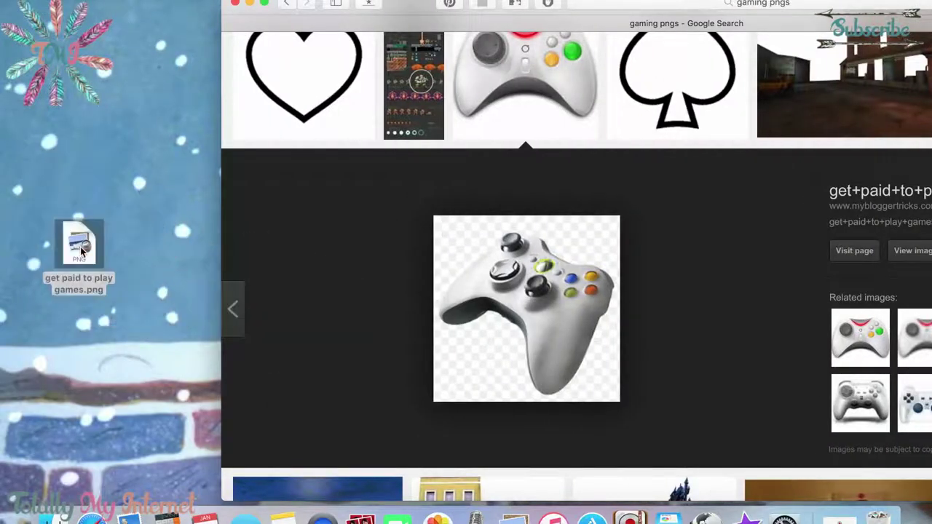
{"action": "left_click_drag", "start_coordinate": [397, 10], "coordinate": [178, 10]}
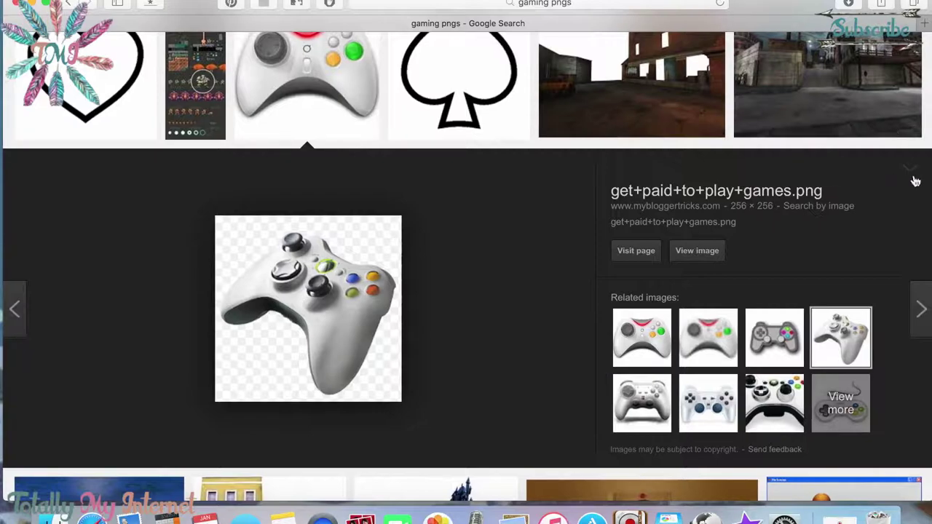
{"action": "left_click", "coordinate": [911, 172]}
- Browse further gaming PNG results, previewing the lightsaber figure, gaming mouse, gaming chairs and rifle images
{"action": "scroll", "coordinate": [557, 397], "scroll_direction": "down", "scroll_amount": 3}
{"action": "scroll", "coordinate": [558, 397], "scroll_direction": "down", "scroll_amount": 4}
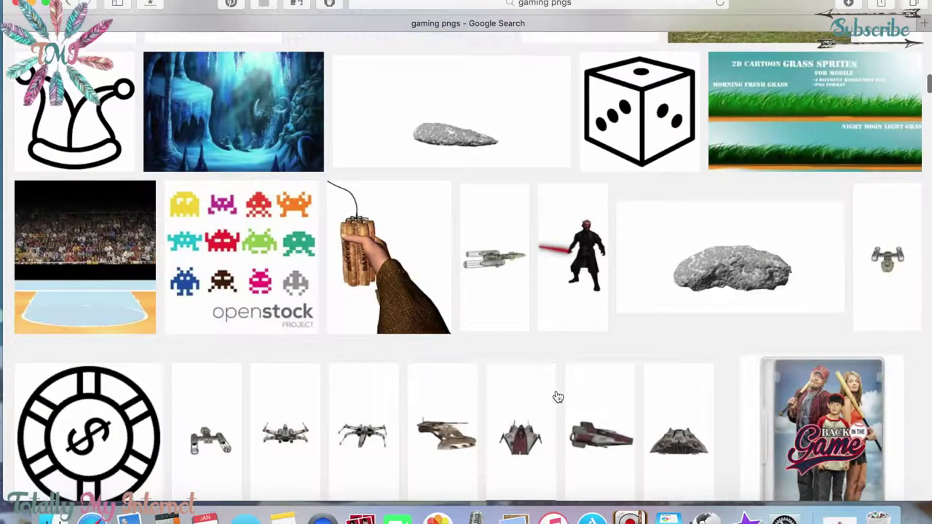
{"action": "scroll", "coordinate": [558, 397], "scroll_direction": "down", "scroll_amount": 1}
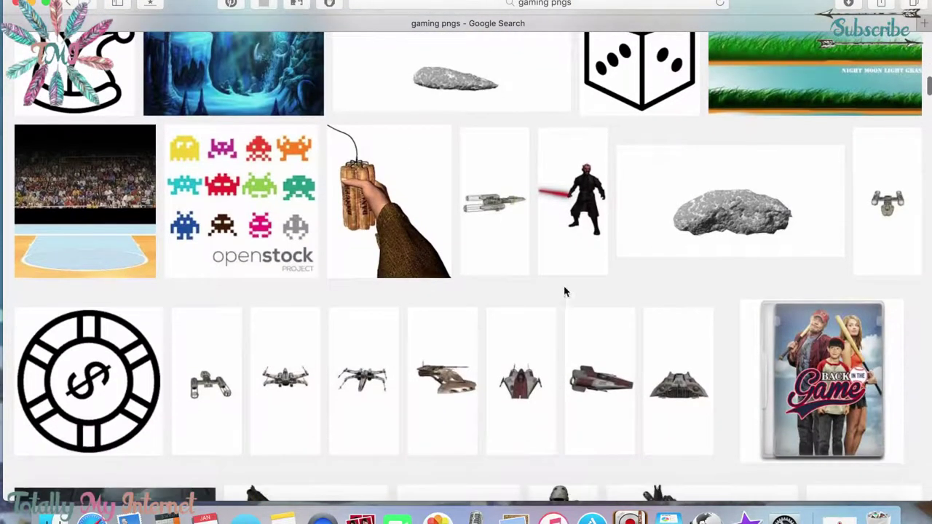
{"action": "left_click", "coordinate": [590, 200]}
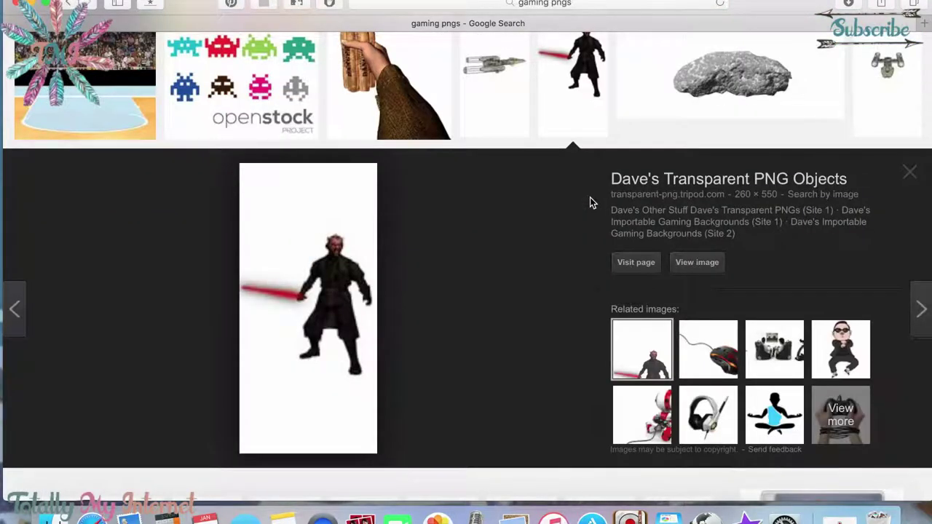
{"action": "left_click", "coordinate": [707, 353]}
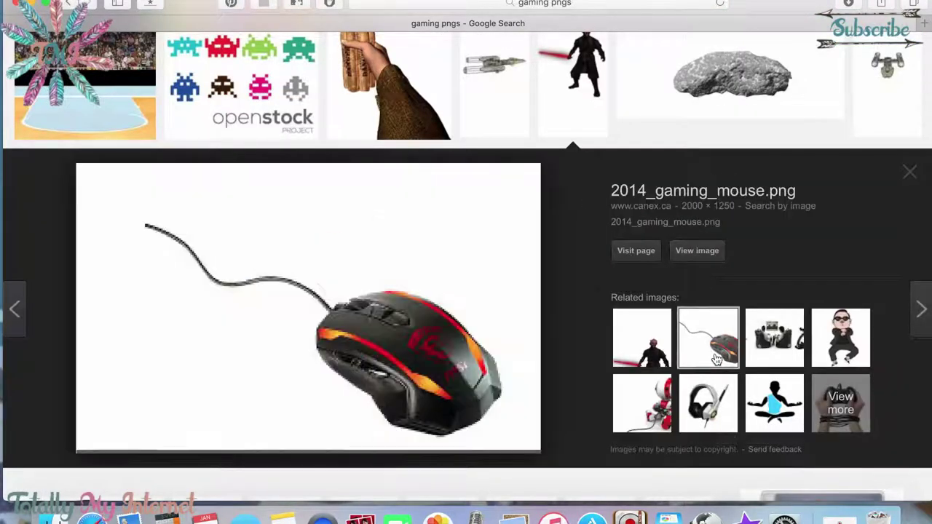
{"action": "left_click", "coordinate": [761, 343]}
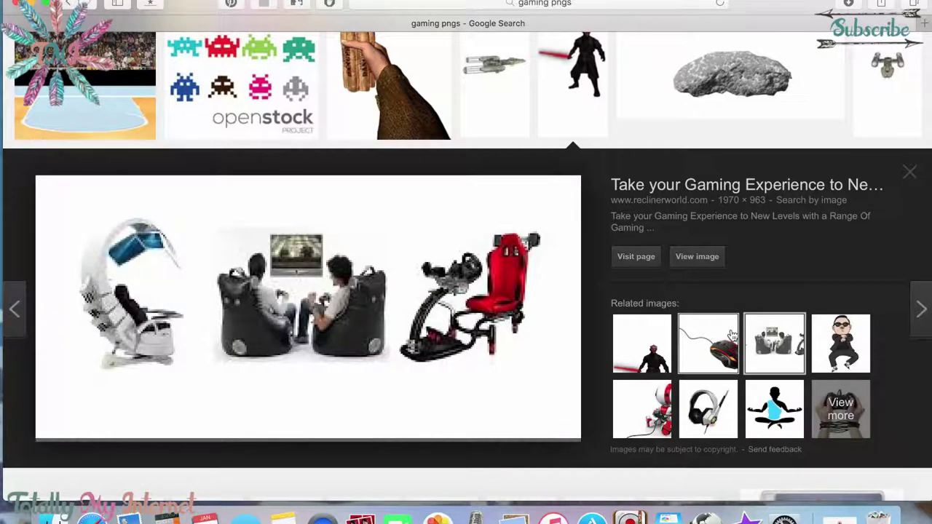
{"action": "left_click", "coordinate": [910, 179]}
{"action": "scroll", "coordinate": [579, 374], "scroll_direction": "down", "scroll_amount": 5}
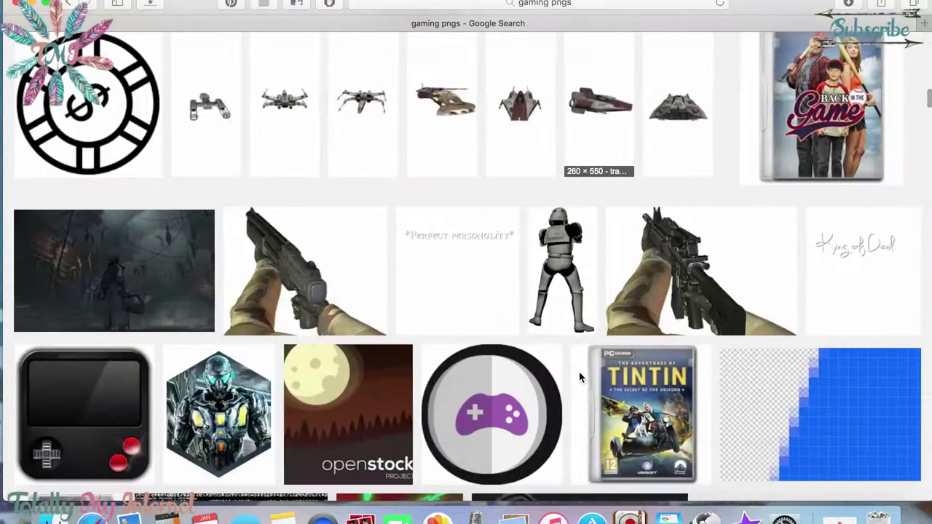
{"action": "left_click", "coordinate": [738, 265]}
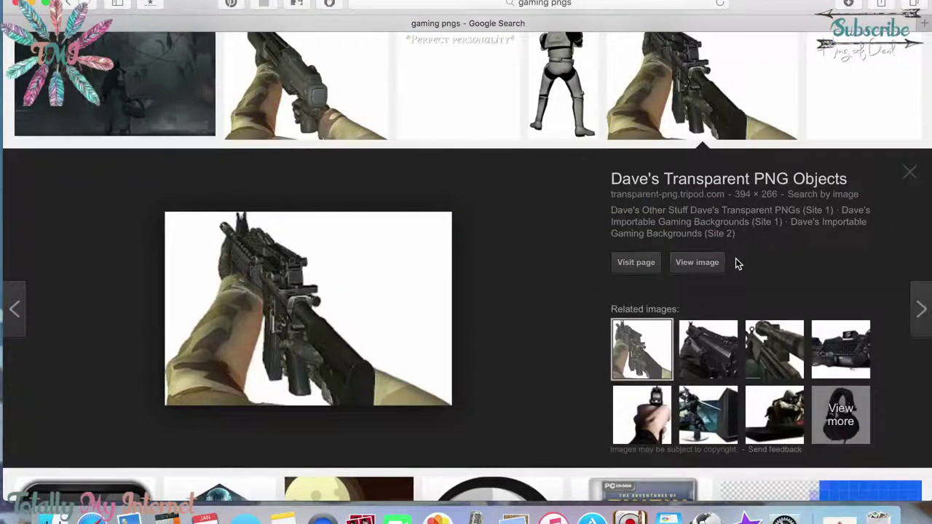
{"action": "left_click", "coordinate": [911, 172]}
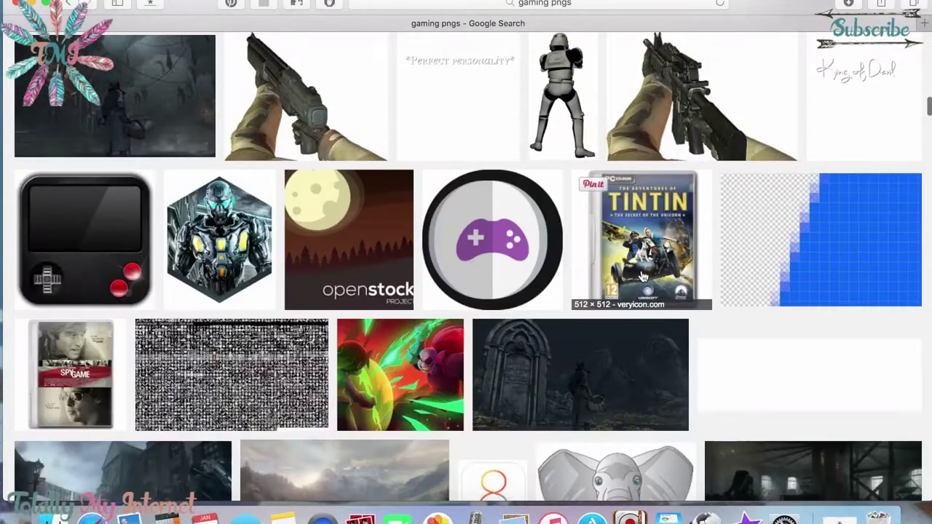
{"action": "scroll", "coordinate": [643, 277], "scroll_direction": "down", "scroll_amount": 3}
{"action": "scroll", "coordinate": [643, 276], "scroll_direction": "down", "scroll_amount": 3}
- Change the image search query to "game pngs" and run it
{"action": "scroll", "coordinate": [643, 277], "scroll_direction": "up", "scroll_amount": 15}
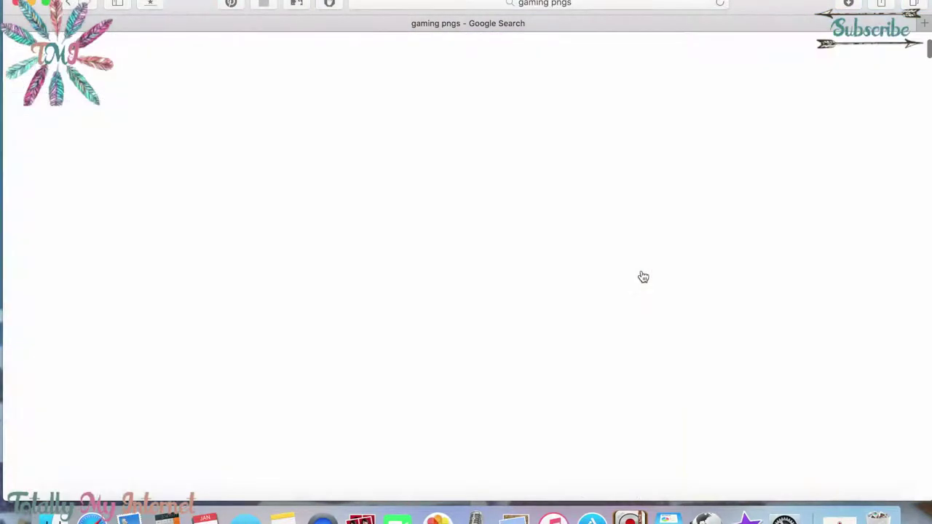
{"action": "scroll", "coordinate": [643, 277], "scroll_direction": "up", "scroll_amount": 2}
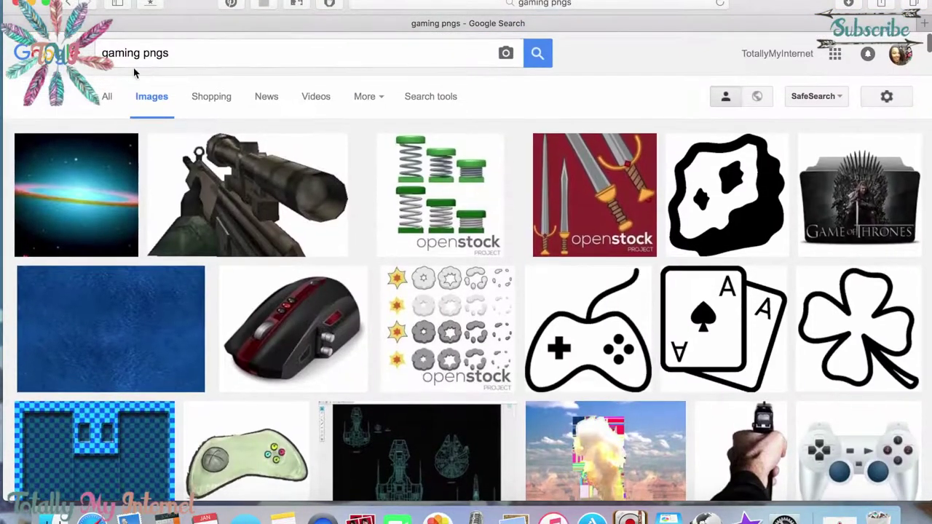
{"action": "left_click", "coordinate": [136, 48]}
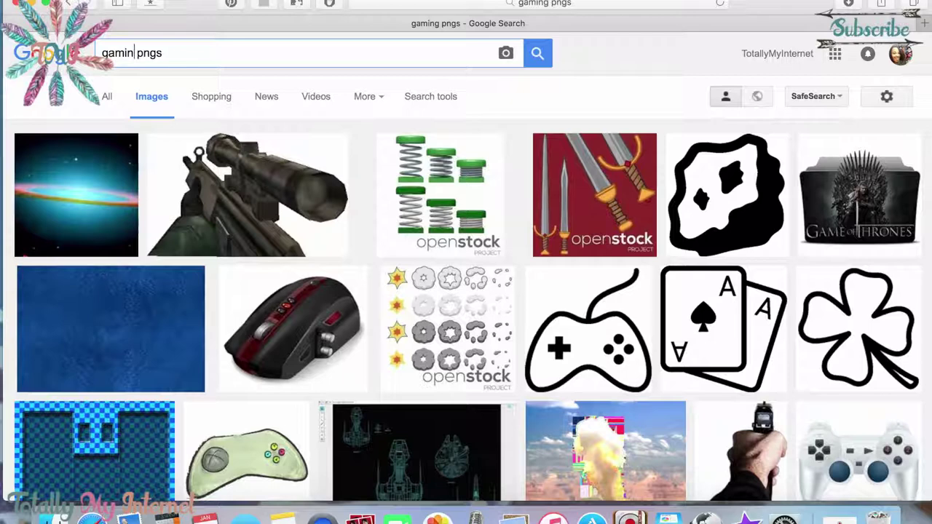
{"action": "key", "text": "BackSpace"}
{"action": "key", "text": "BackSpace"}
{"action": "key", "text": "BackSpace"}
{"action": "type", "text": "e"}
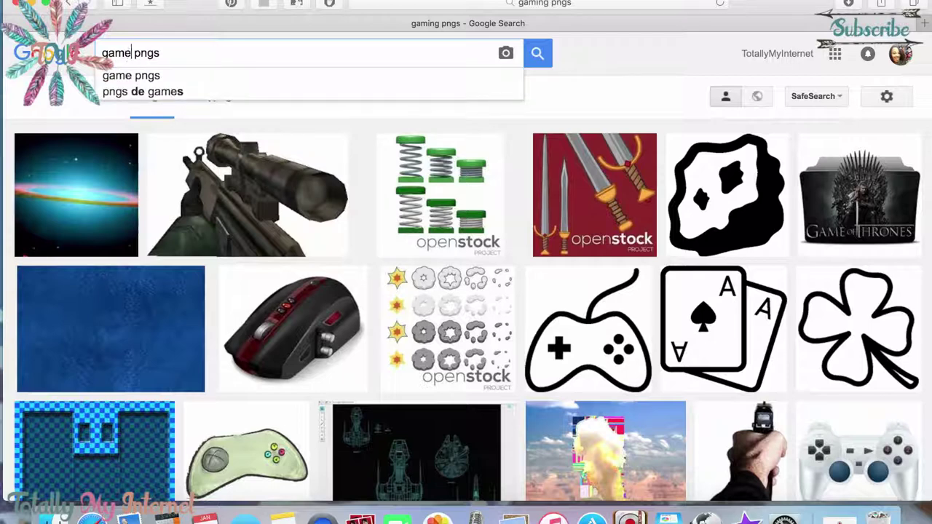
{"action": "key", "text": "Return"}
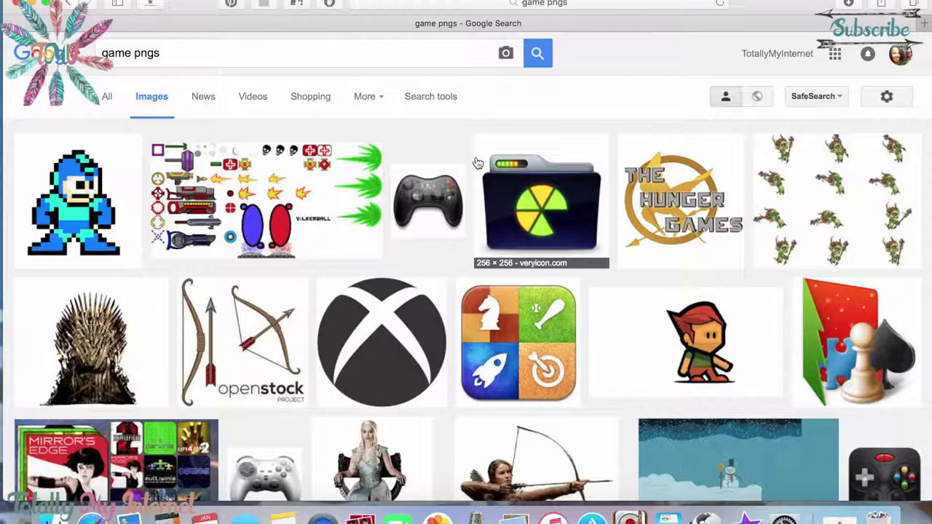
- Preview the red-haired game character image and save it to the desktop
{"action": "left_click", "coordinate": [684, 362]}
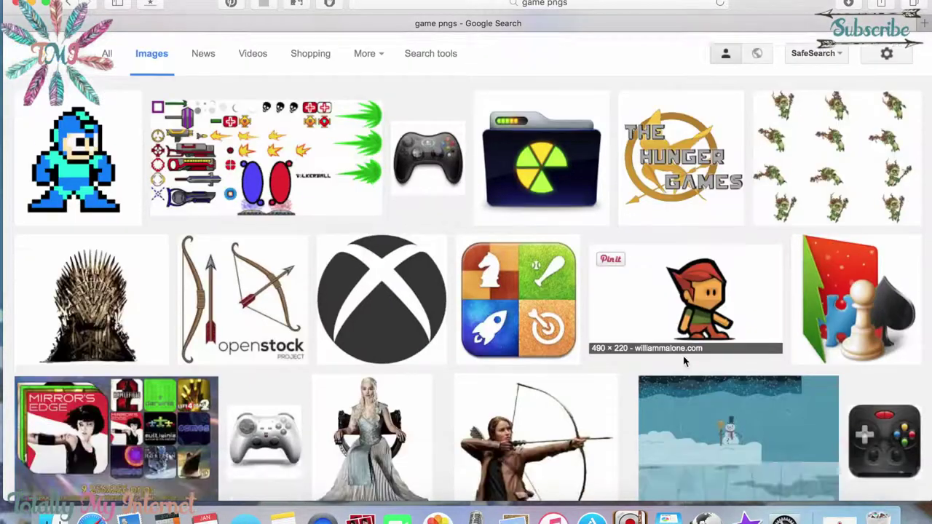
{"action": "scroll", "coordinate": [681, 365], "scroll_direction": "down", "scroll_amount": 2}
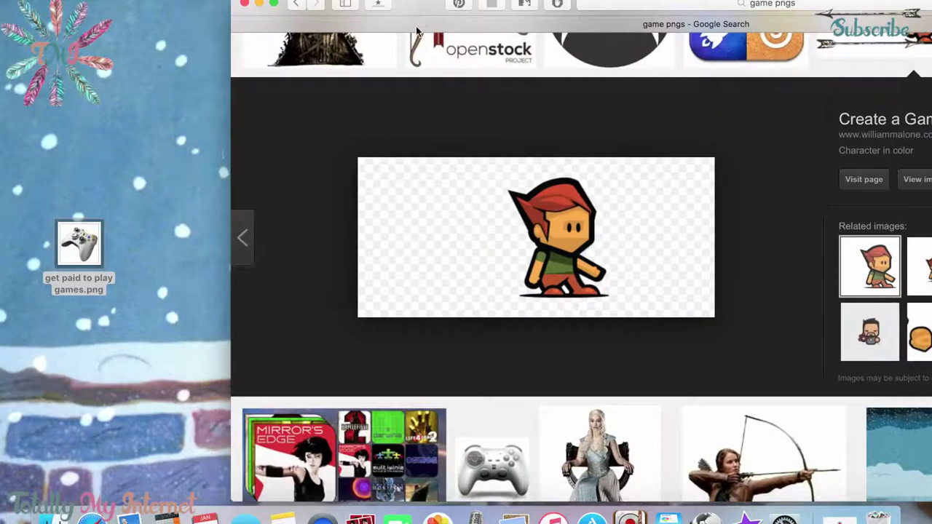
{"action": "left_click_drag", "start_coordinate": [437, 218], "coordinate": [79, 124]}
{"action": "left_click_drag", "start_coordinate": [394, 3], "coordinate": [185, 5]}
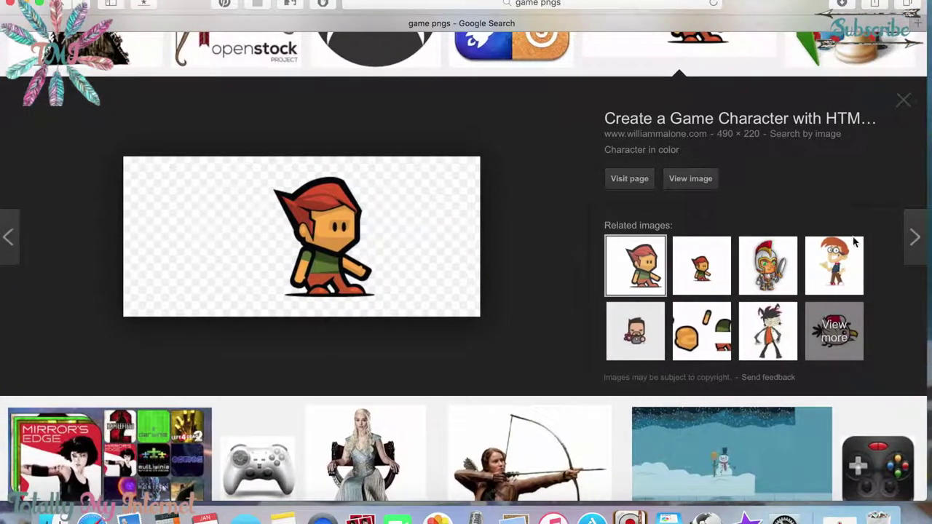
- Preview the armored knight image, close it and look through more of the game PNG results
{"action": "left_click", "coordinate": [768, 267]}
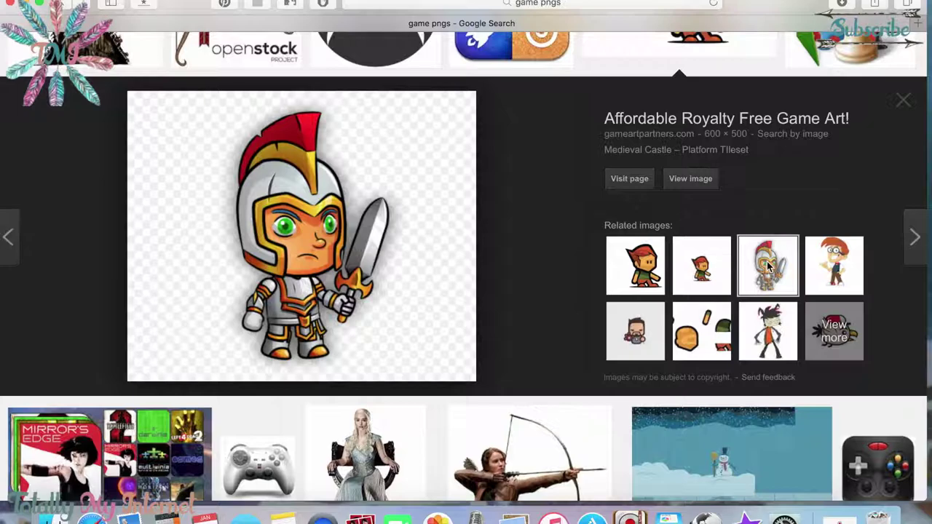
{"action": "left_click", "coordinate": [903, 100]}
{"action": "scroll", "coordinate": [464, 268], "scroll_direction": "down", "scroll_amount": 3}
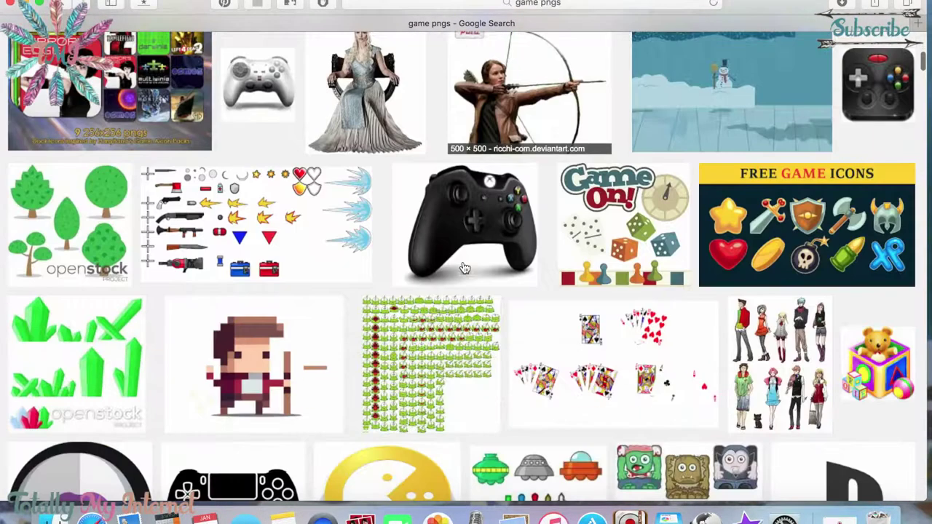
{"action": "scroll", "coordinate": [464, 269], "scroll_direction": "down", "scroll_amount": 8}
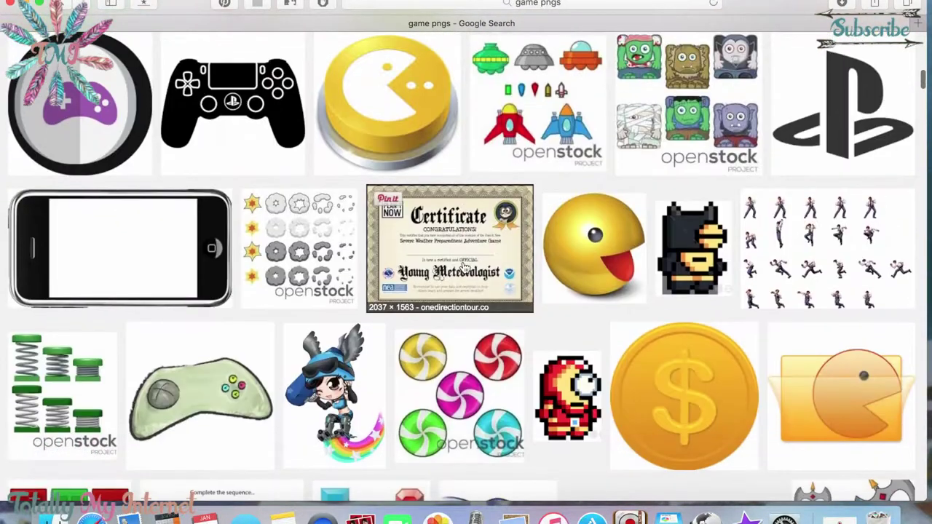
{"action": "scroll", "coordinate": [464, 269], "scroll_direction": "down", "scroll_amount": 3}
{"action": "scroll", "coordinate": [464, 269], "scroll_direction": "up", "scroll_amount": 15}
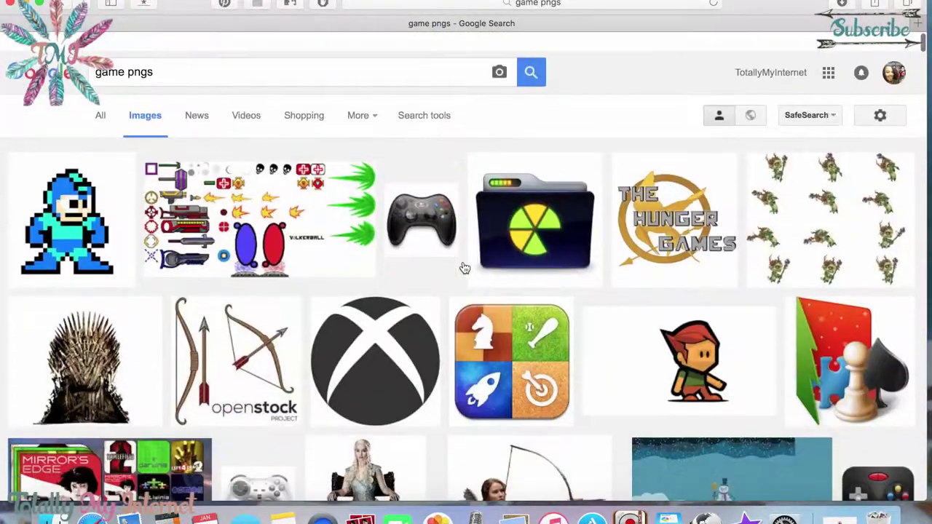
- Go to picmonkey.com and bring up its photo editing options
{"action": "left_click", "coordinate": [411, 4]}
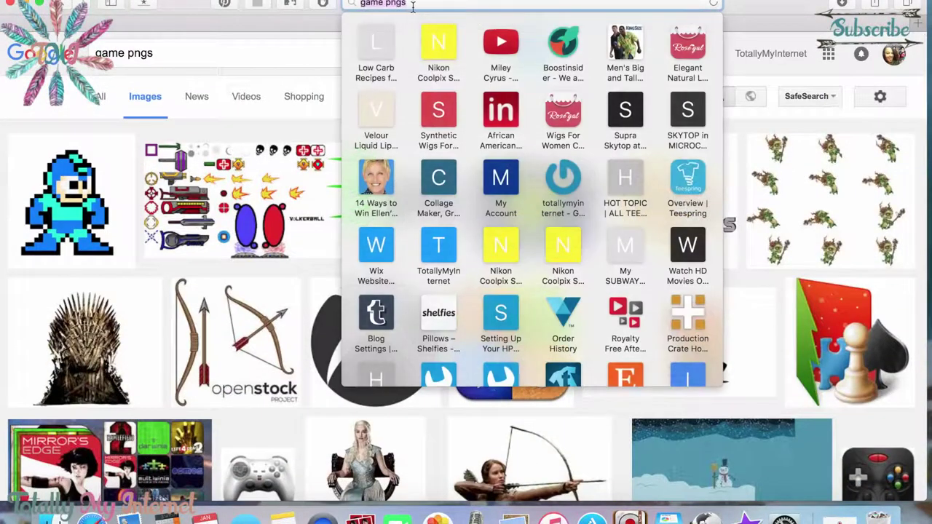
{"action": "type", "text": "picmonkey.com"}
{"action": "key", "text": "Return"}
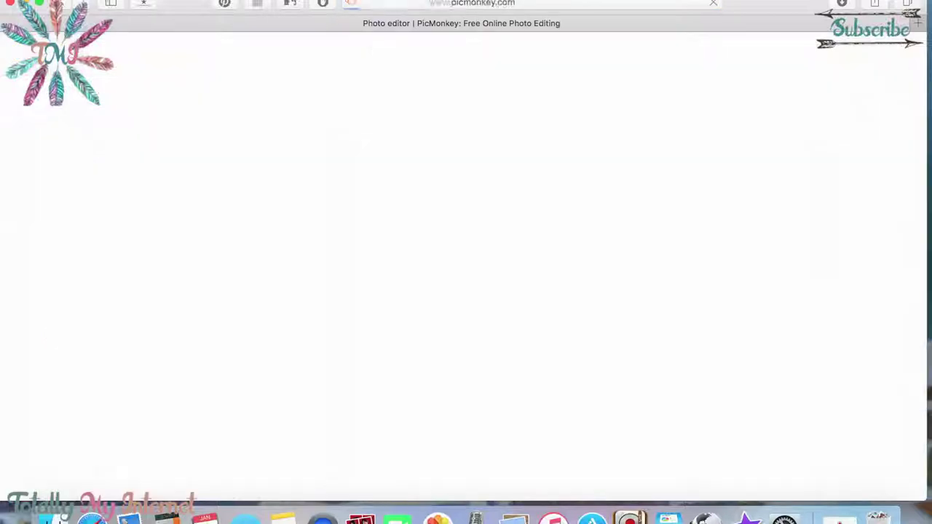
{"action": "left_click", "coordinate": [368, 80]}
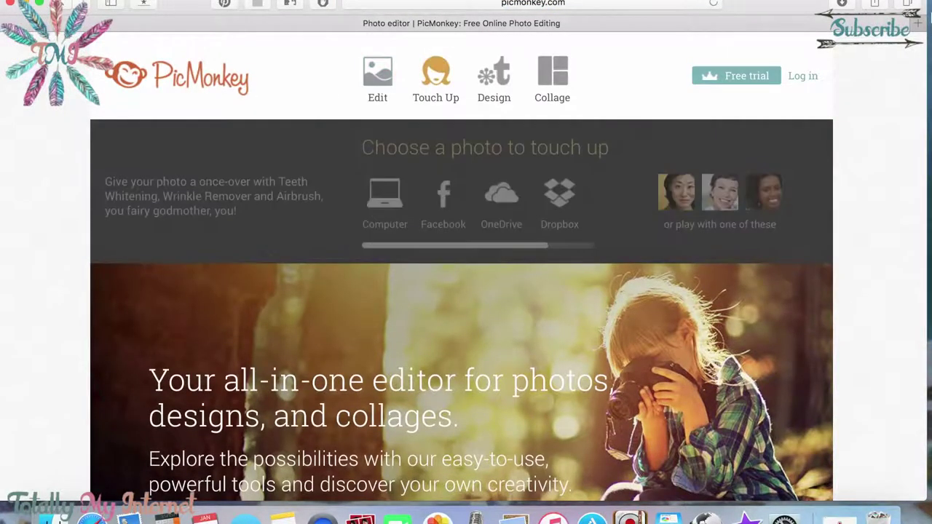
- Open youtube.com in a new tab, go to the user's own channel and bring up the channel art editor
{"action": "left_click", "coordinate": [921, 23]}
{"action": "type", "text": "youtube.com"}
{"action": "key", "text": "Return"}
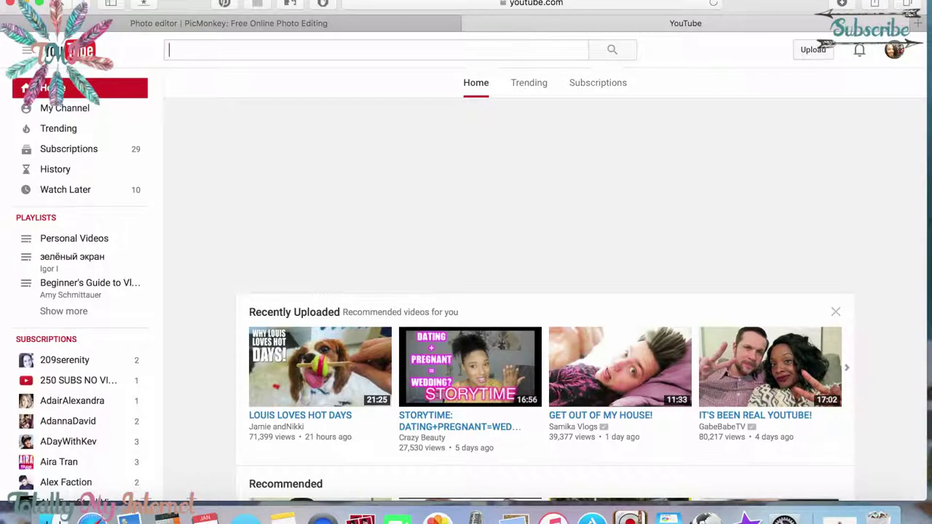
{"action": "left_click", "coordinate": [60, 108]}
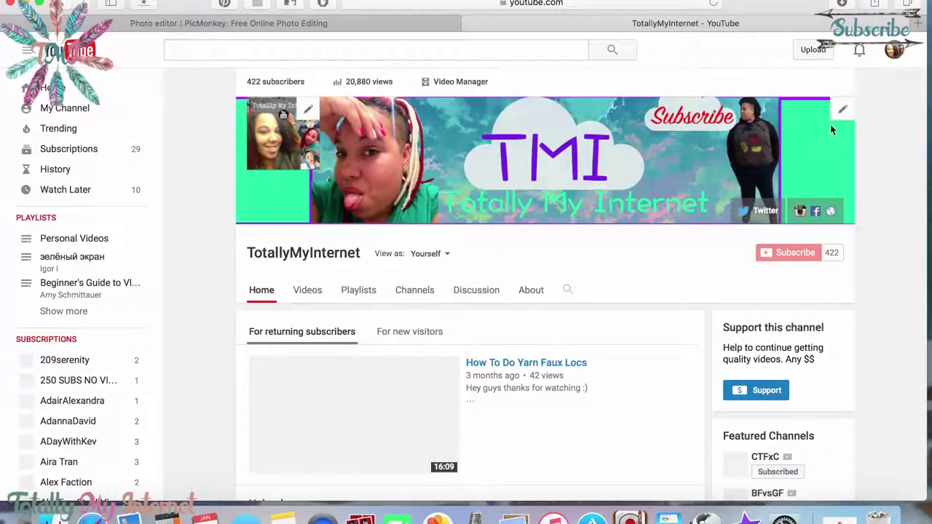
{"action": "left_click", "coordinate": [842, 113]}
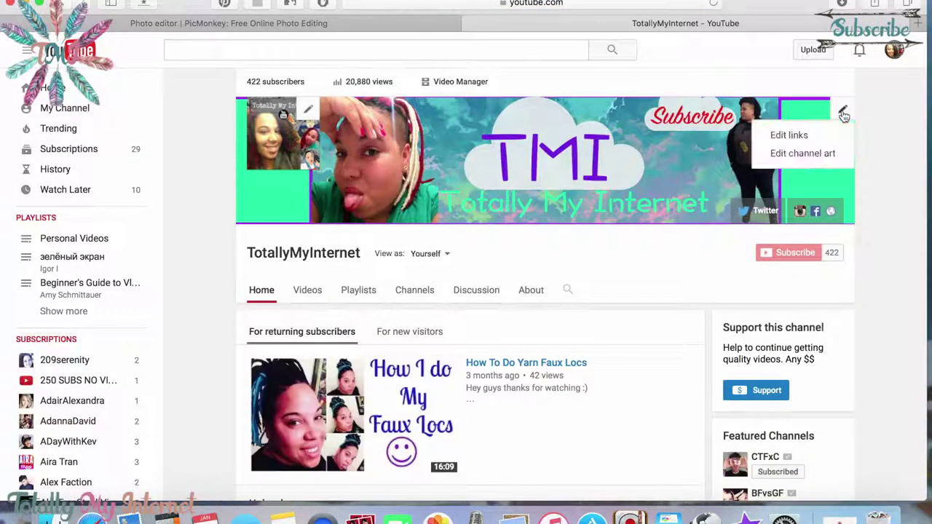
{"action": "left_click", "coordinate": [794, 155]}
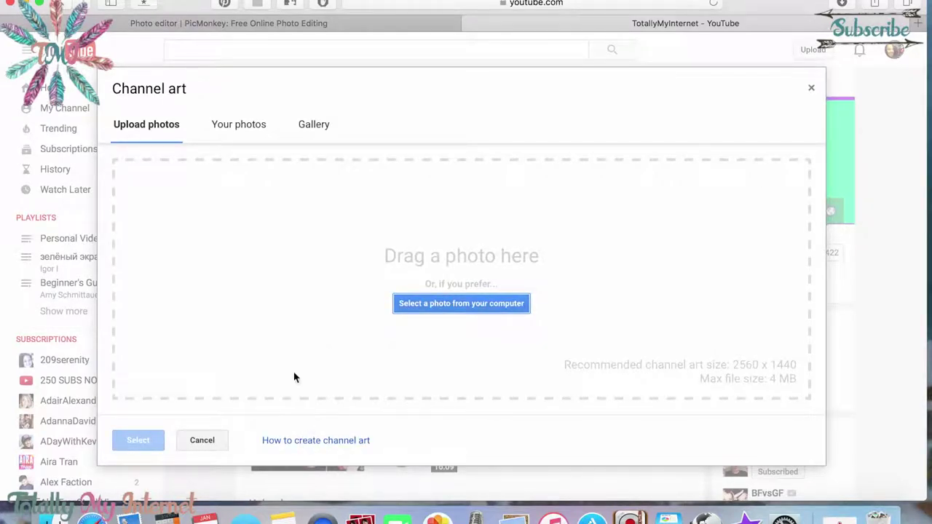
- Open the help page on creating channel art and review its image size guidelines and template download
{"action": "left_click", "coordinate": [318, 440]}
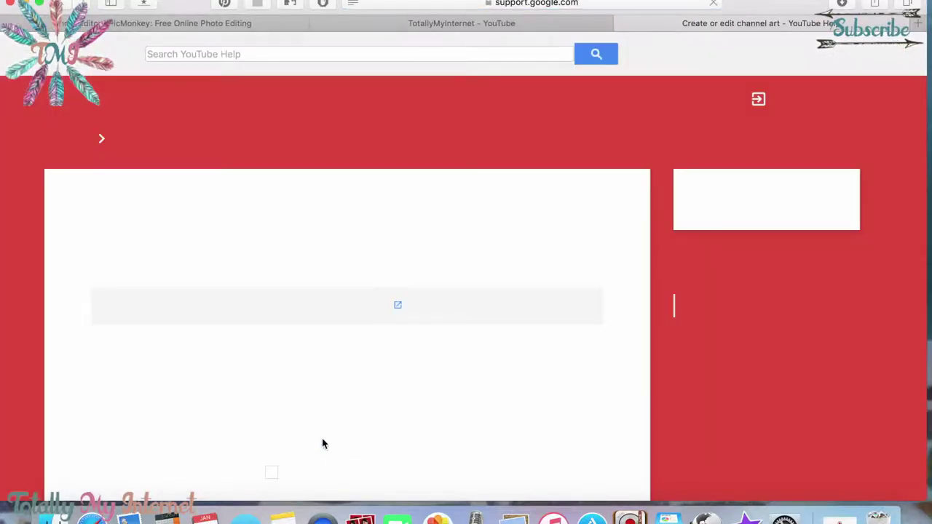
{"action": "scroll", "coordinate": [485, 374], "scroll_direction": "down", "scroll_amount": 10}
{"action": "scroll", "coordinate": [485, 374], "scroll_direction": "down", "scroll_amount": 3}
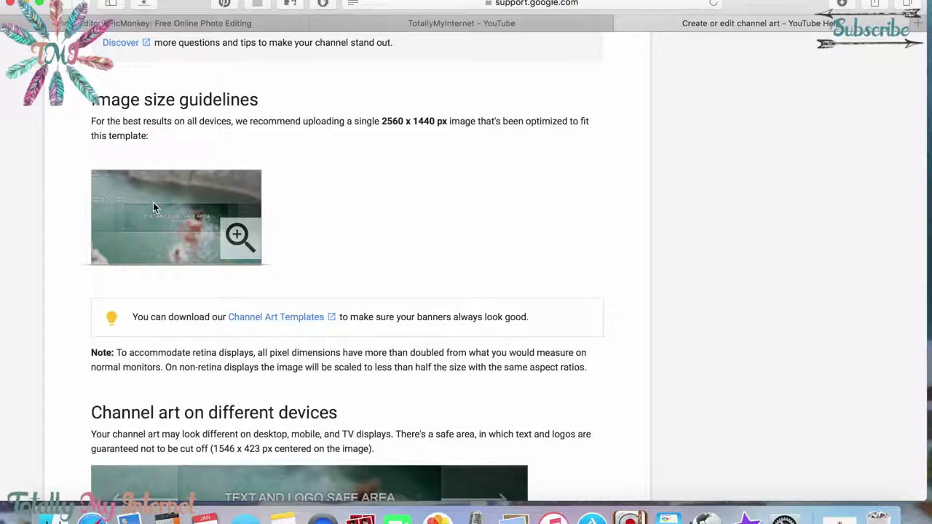
- Leave the help page, dismiss the channel art dialog and return to the PicMonkey page
{"action": "left_click", "coordinate": [621, 26]}
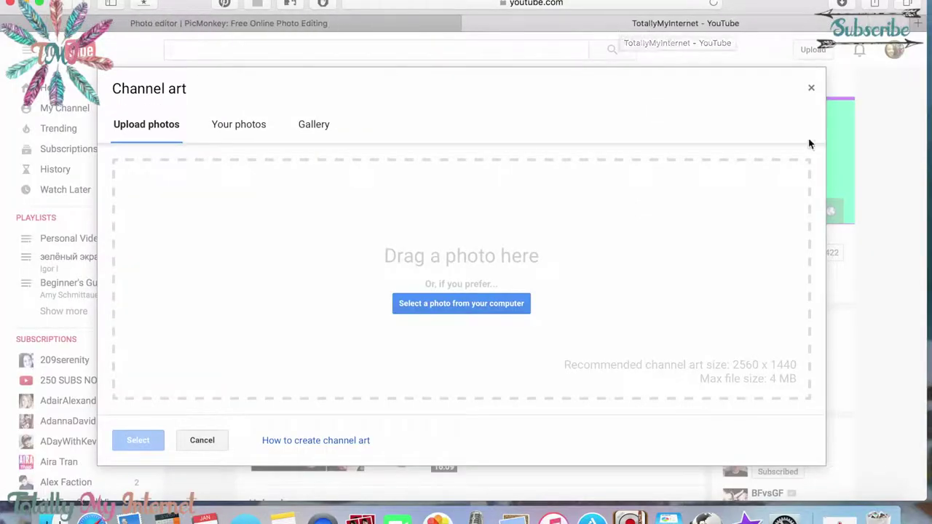
{"action": "left_click", "coordinate": [814, 90]}
{"action": "left_click", "coordinate": [406, 13]}
{"action": "left_click", "coordinate": [229, 23]}
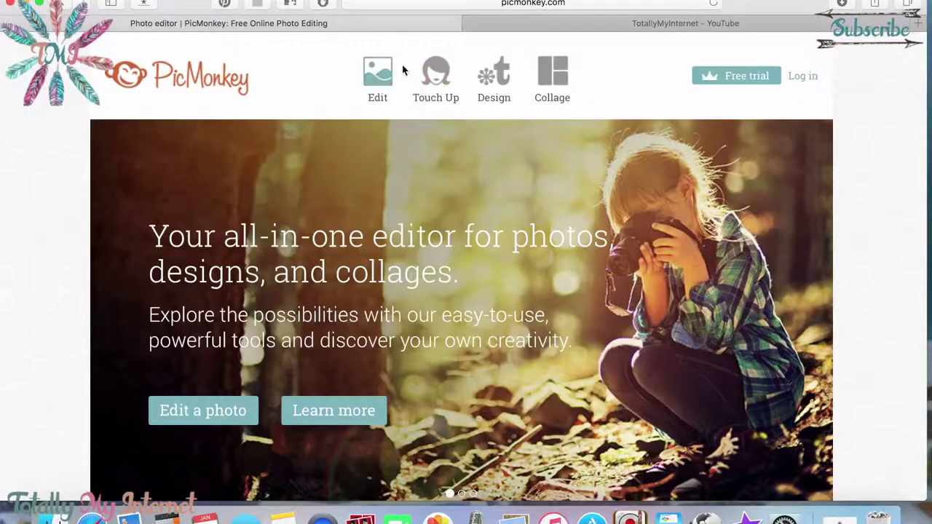
- Open the Channel Art Template PNG from the Channel Art Templates-3 folder in Downloads for editing
{"action": "mouse_move", "coordinate": [375, 82]}
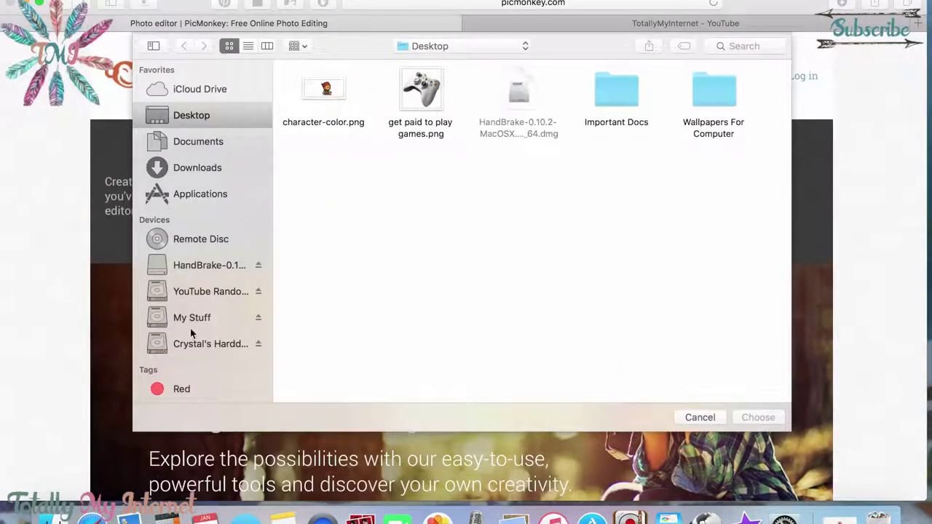
{"action": "left_click", "coordinate": [228, 152]}
{"action": "left_click", "coordinate": [225, 169]}
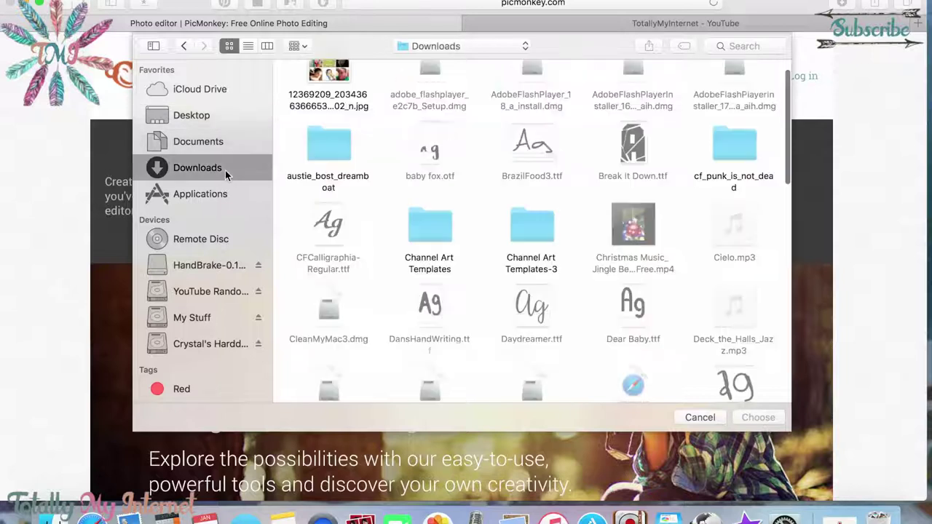
{"action": "double_click", "coordinate": [530, 229]}
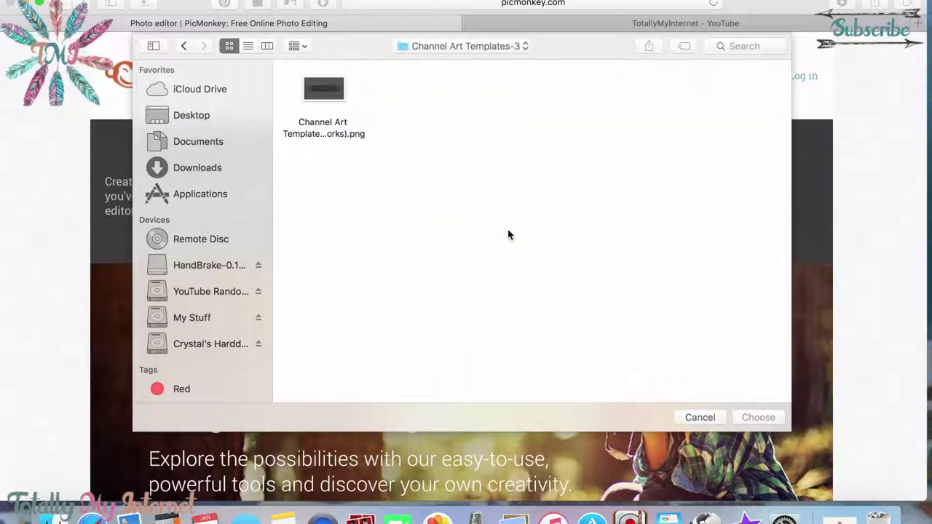
{"action": "left_click", "coordinate": [315, 95]}
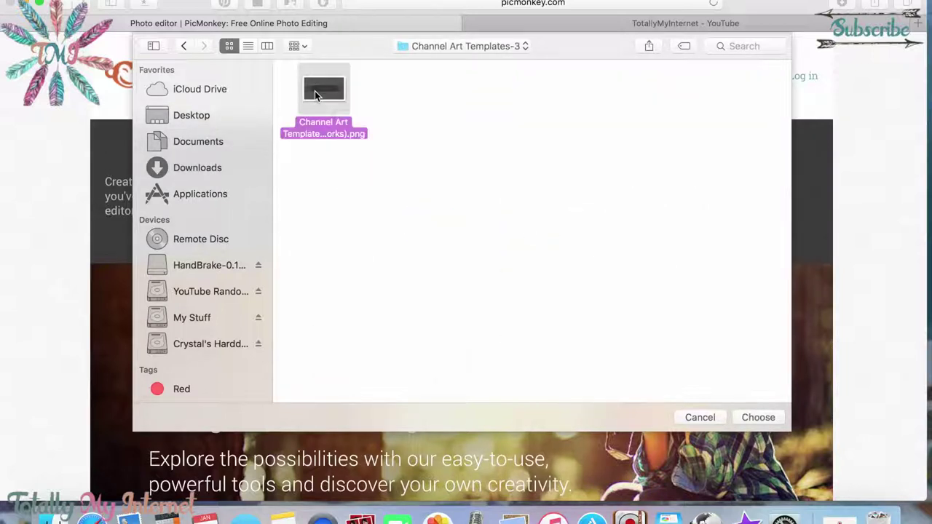
{"action": "left_click", "coordinate": [774, 420]}
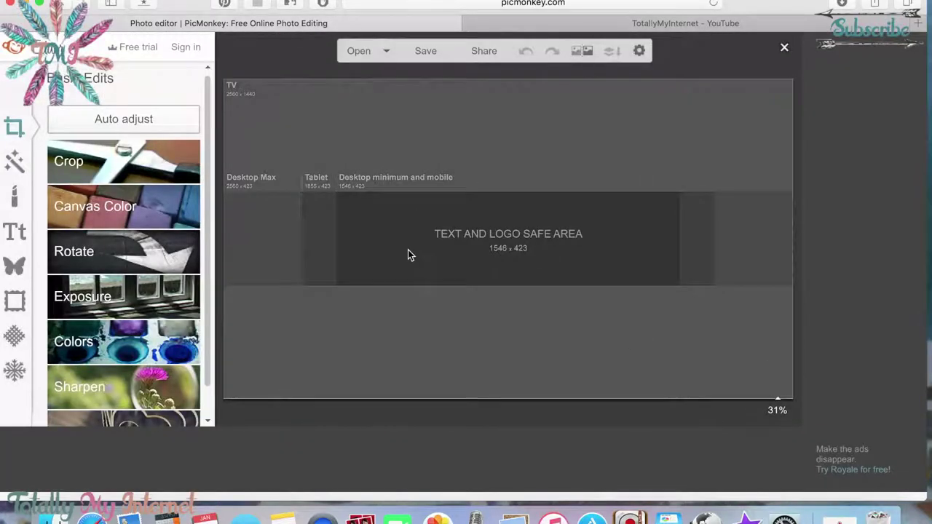
- Add a black geometric rectangle overlay and stretch it over the full-width area above the template's middle band
{"action": "left_click", "coordinate": [14, 269]}
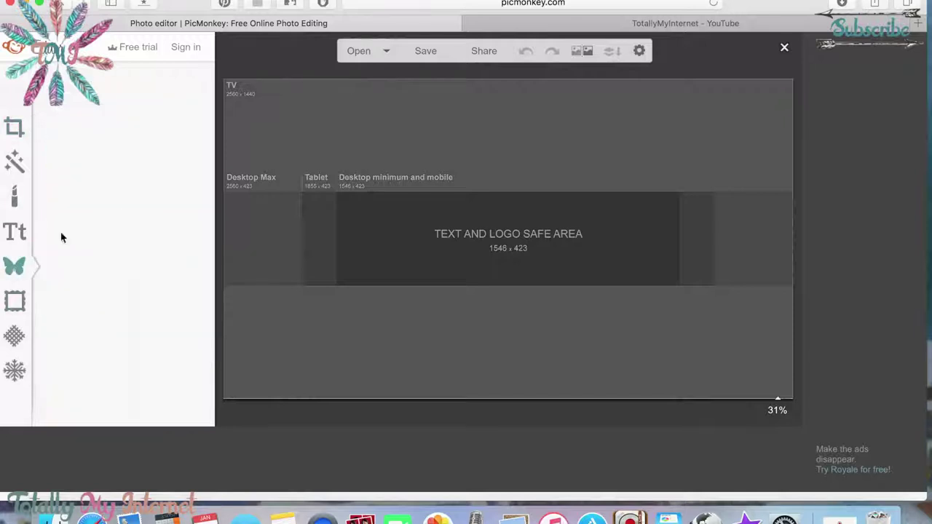
{"action": "left_click", "coordinate": [119, 185]}
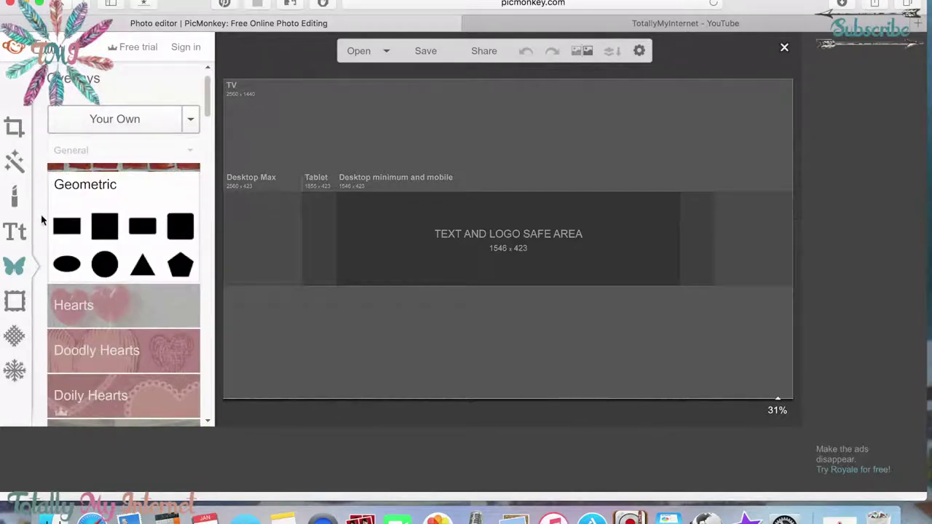
{"action": "left_click", "coordinate": [56, 237]}
{"action": "left_click_drag", "start_coordinate": [533, 219], "coordinate": [259, 91]}
{"action": "left_click_drag", "start_coordinate": [299, 128], "coordinate": [801, 202]}
{"action": "left_click_drag", "start_coordinate": [661, 129], "coordinate": [657, 127]}
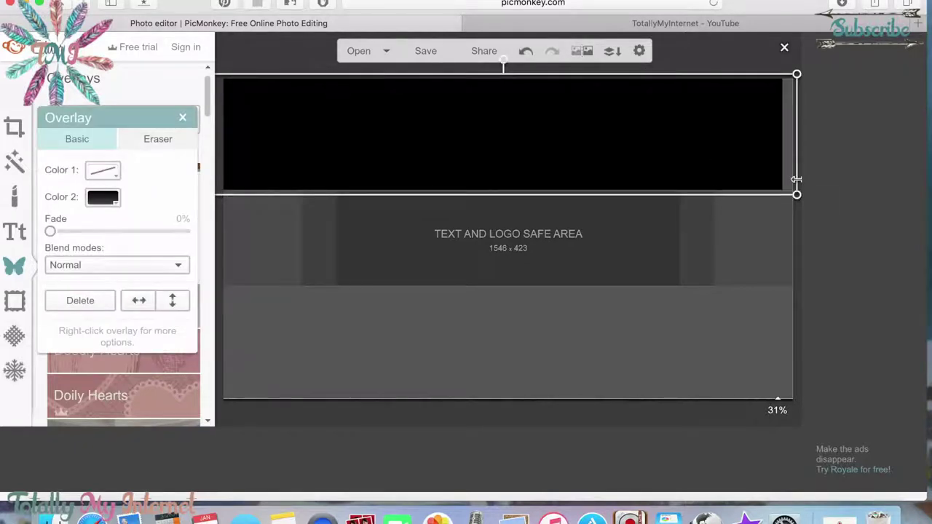
{"action": "left_click_drag", "start_coordinate": [796, 179], "coordinate": [776, 197]}
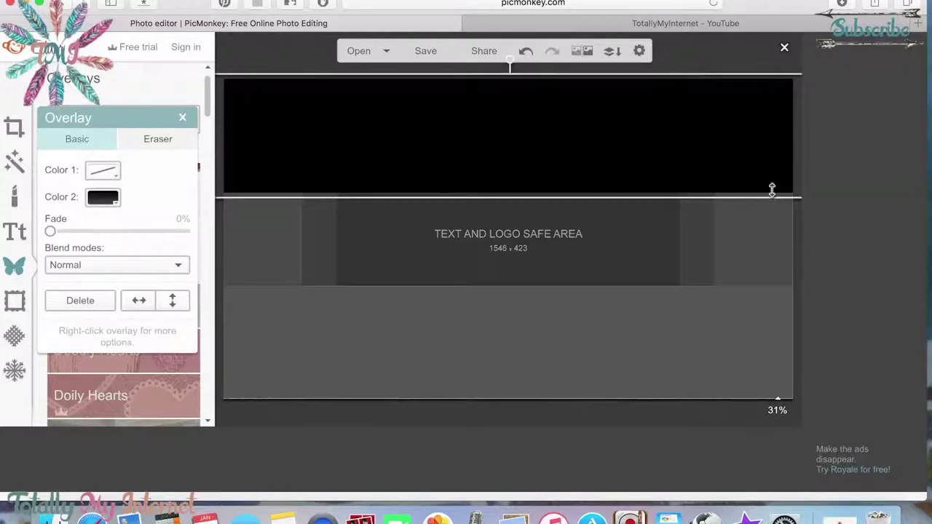
- Duplicate the black rectangle and place the copy over the area below the template's middle band
{"action": "left_click", "coordinate": [690, 138]}
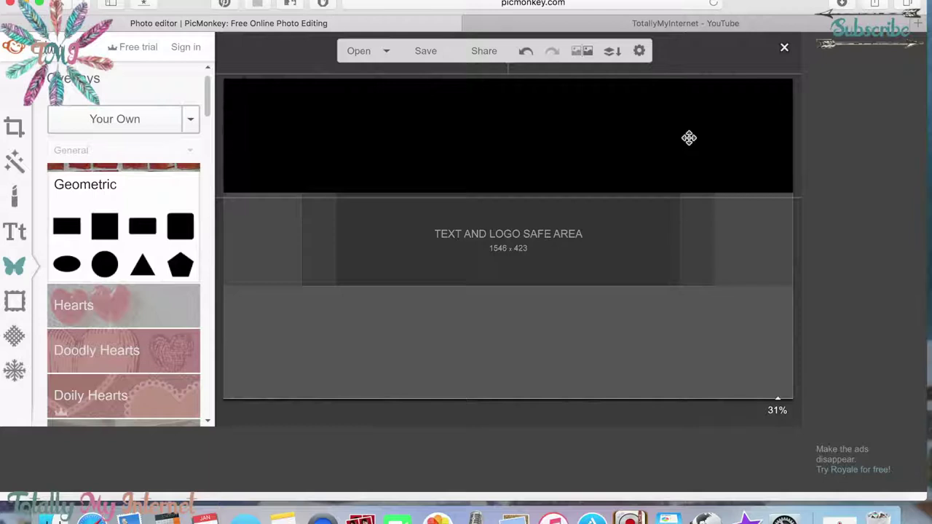
{"action": "left_click", "coordinate": [692, 138]}
{"action": "right_click", "coordinate": [691, 138]}
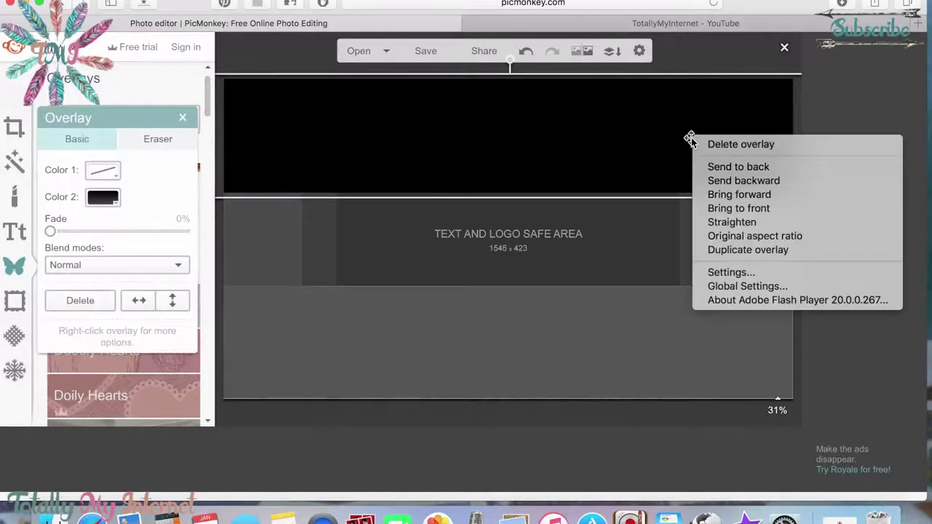
{"action": "left_click", "coordinate": [749, 250]}
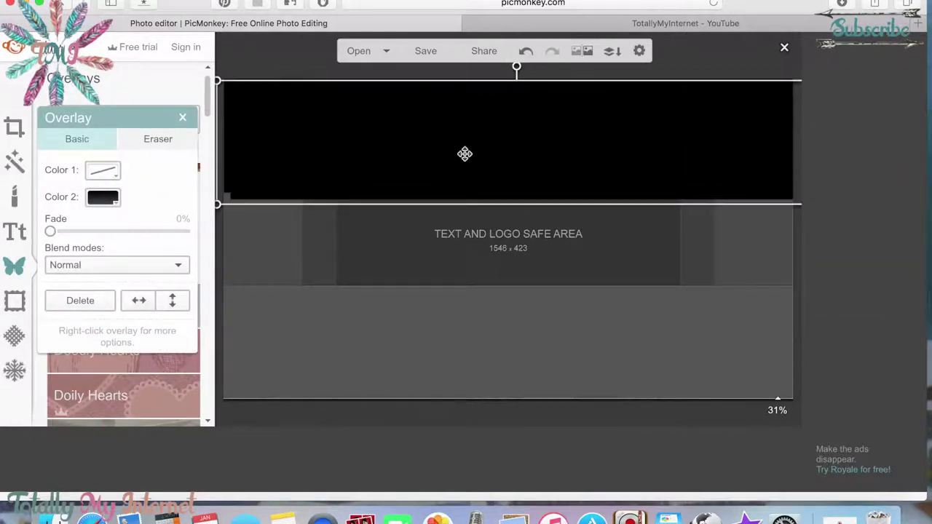
{"action": "left_click_drag", "start_coordinate": [487, 143], "coordinate": [478, 344]}
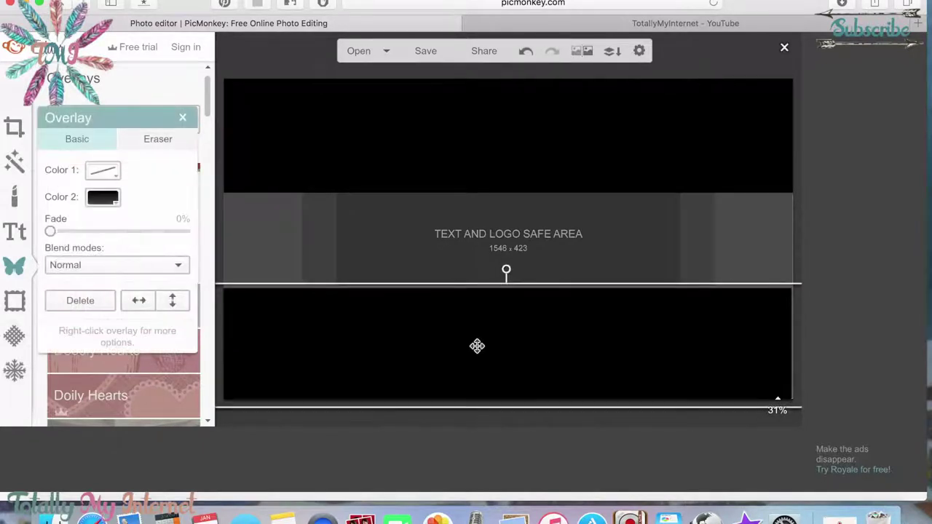
- Adjust the lower black rectangle's position and upper edge to line up with the bottom of the text and logo safe area
{"action": "right_click", "coordinate": [445, 133]}
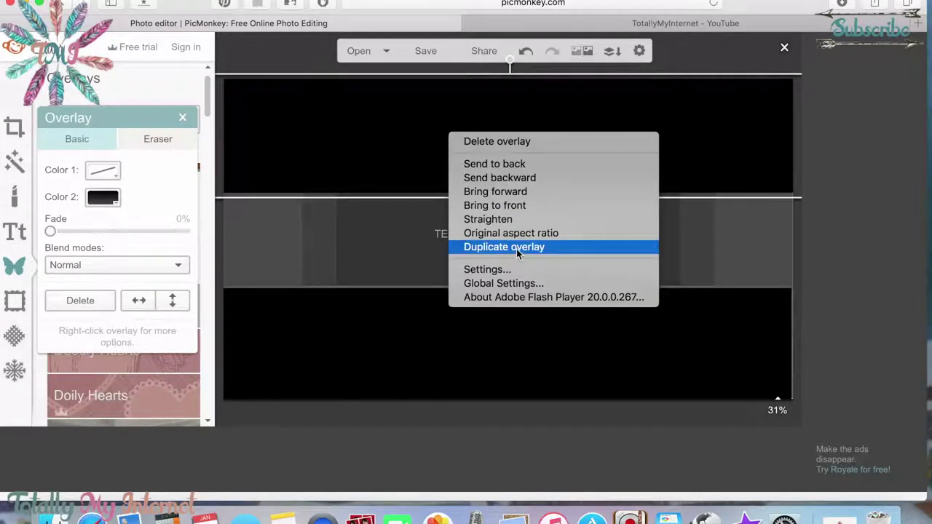
{"action": "left_click", "coordinate": [728, 237]}
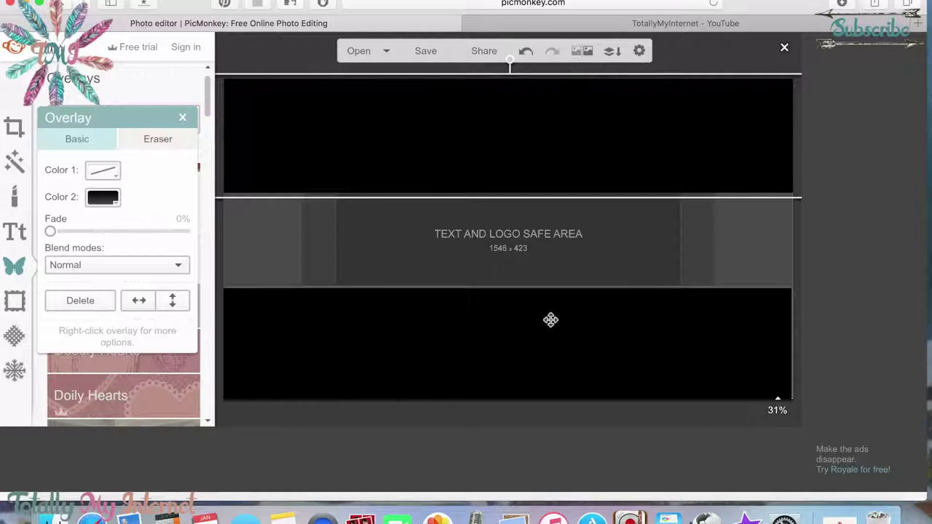
{"action": "left_click_drag", "start_coordinate": [427, 354], "coordinate": [429, 352]}
{"action": "left_click", "coordinate": [428, 252]}
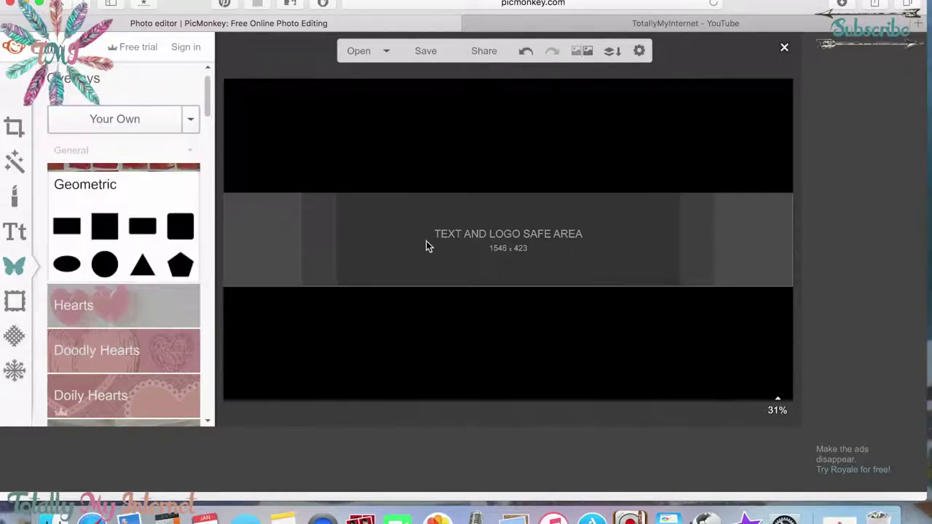
{"action": "left_click", "coordinate": [415, 293]}
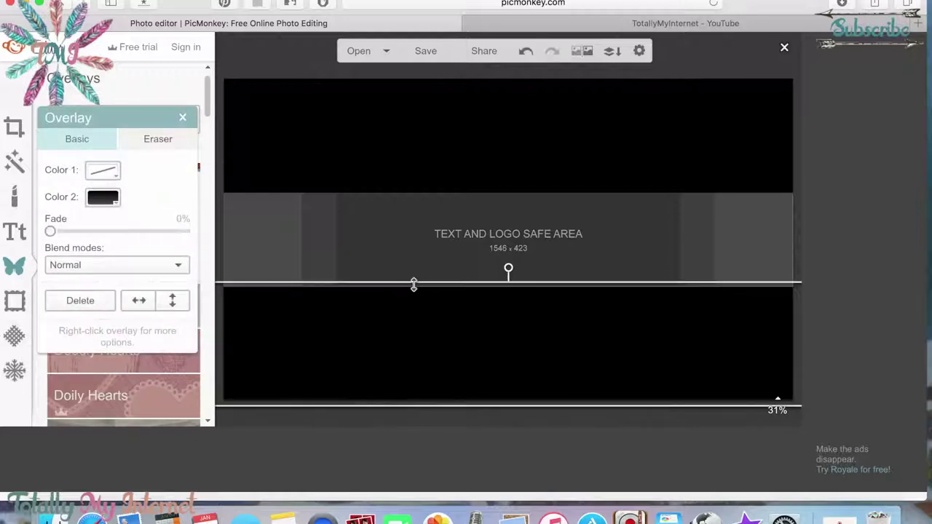
{"action": "left_click_drag", "start_coordinate": [414, 285], "coordinate": [412, 282]}
{"action": "left_click", "coordinate": [412, 224]}
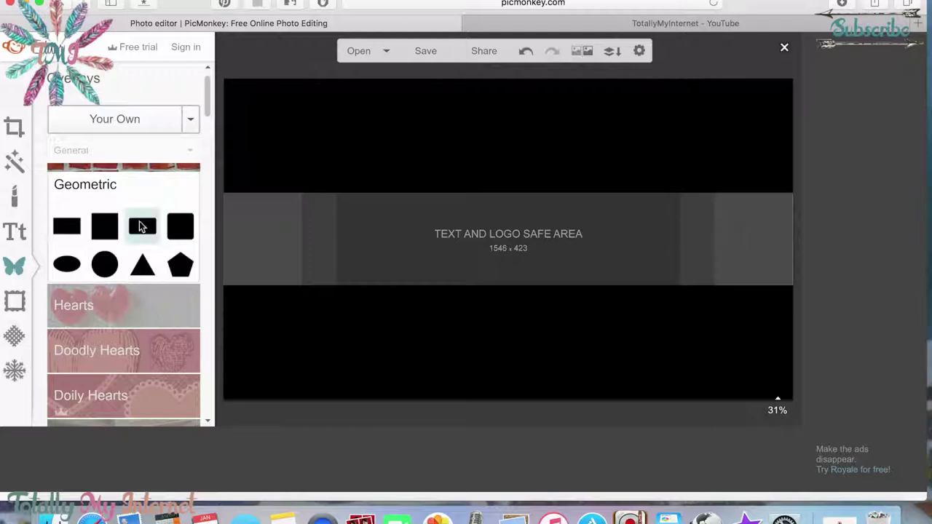
- Add another black rectangle overlay and size it to cover the area left of the text and logo safe area
{"action": "left_click", "coordinate": [66, 227]}
{"action": "left_click_drag", "start_coordinate": [536, 222], "coordinate": [318, 290]}
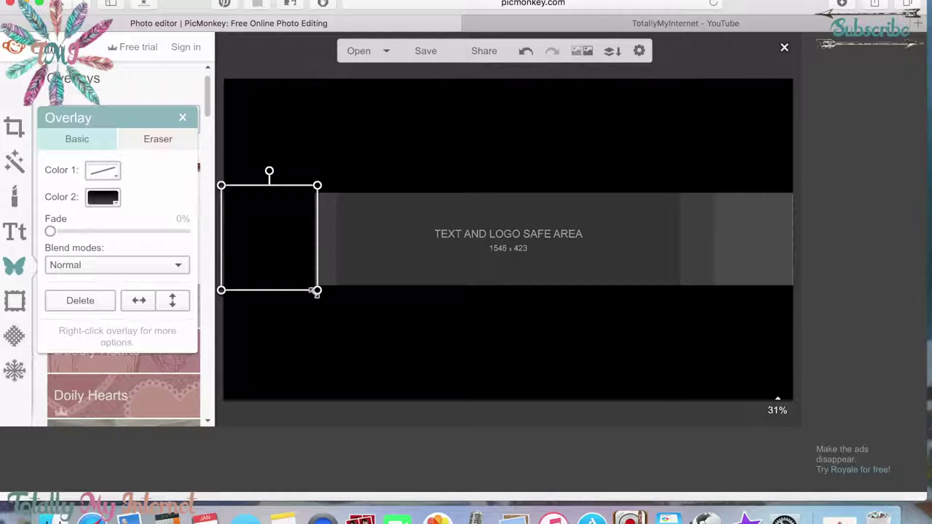
{"action": "left_click_drag", "start_coordinate": [318, 290], "coordinate": [341, 287]}
{"action": "left_click_drag", "start_coordinate": [222, 288], "coordinate": [220, 292]}
- Duplicate the left black rectangle and place the copy over the area right of the text and logo safe area
{"action": "right_click", "coordinate": [263, 255]}
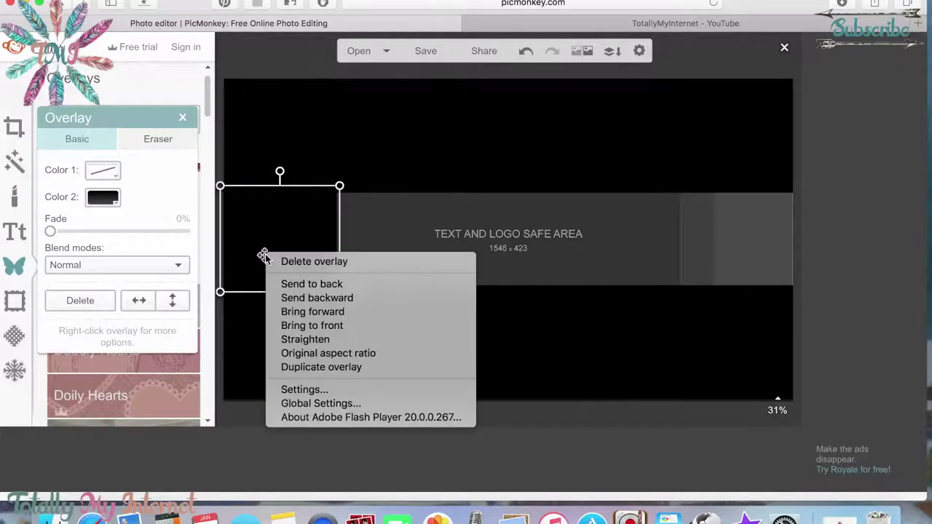
{"action": "left_click", "coordinate": [335, 369]}
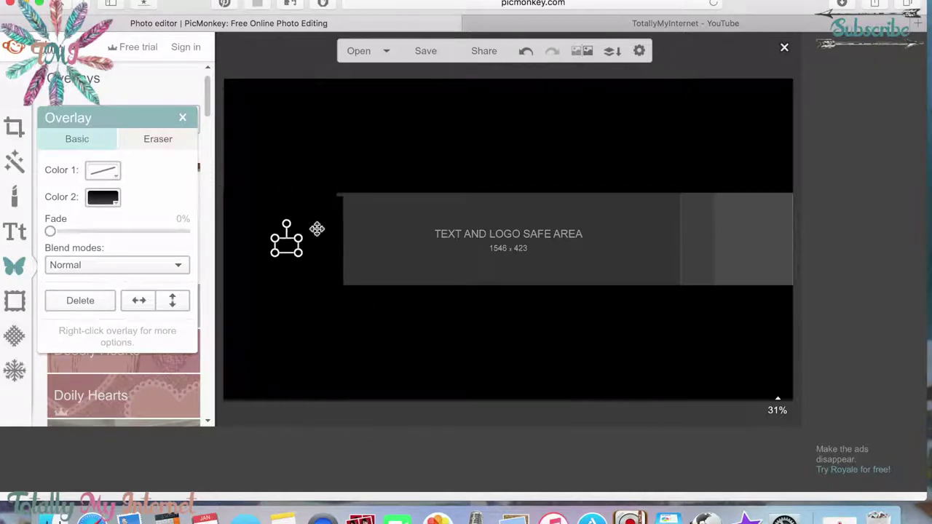
{"action": "left_click_drag", "start_coordinate": [312, 229], "coordinate": [646, 227]}
{"action": "left_click_drag", "start_coordinate": [587, 259], "coordinate": [705, 255]}
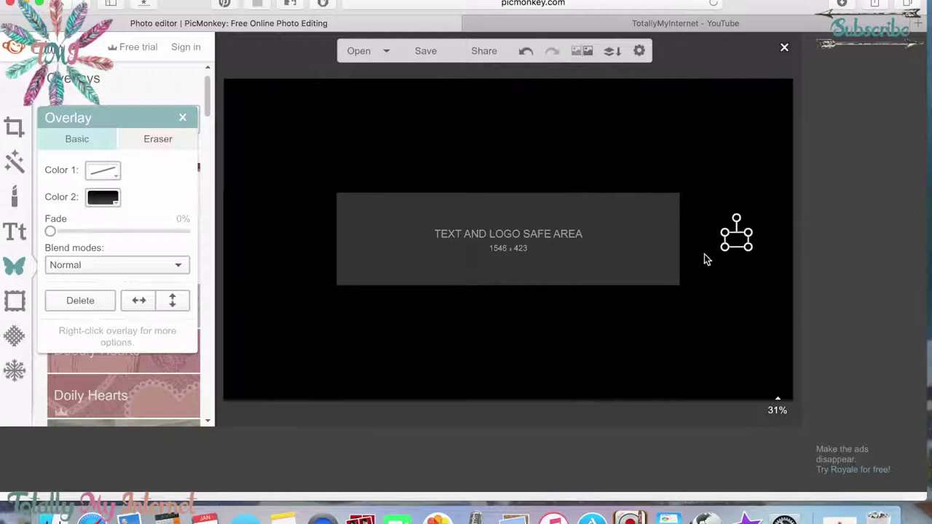
{"action": "left_click", "coordinate": [600, 250]}
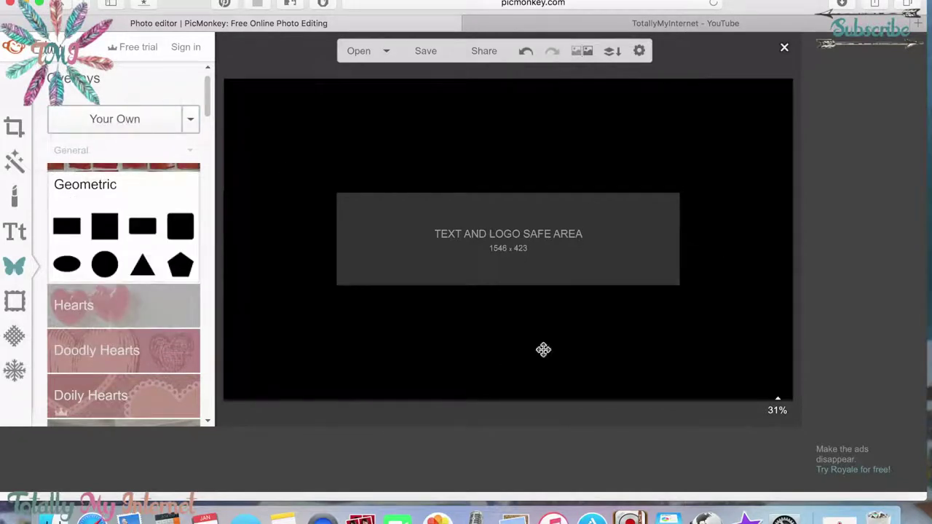
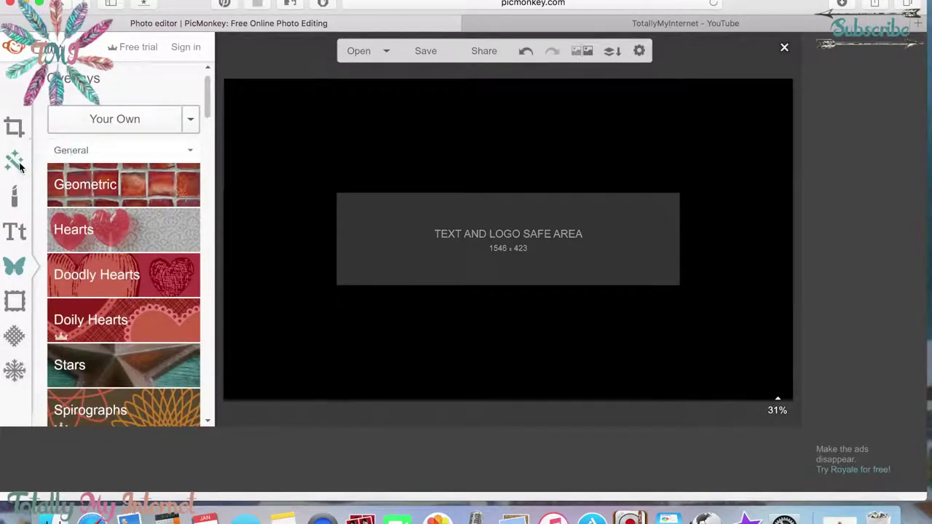
- Paint the text and logo safe area solid blue 4986ff using the Draw effect with brush size 600, and apply it
{"action": "left_click", "coordinate": [5, 161]}
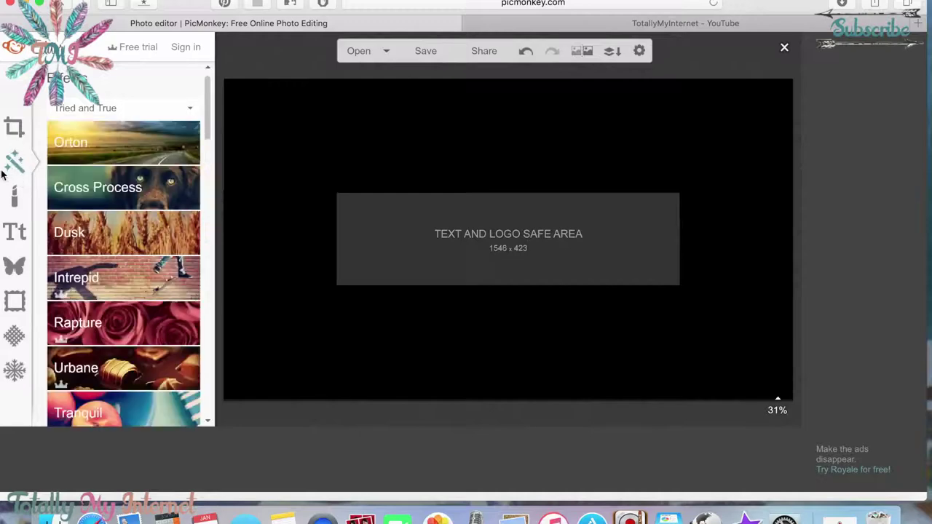
{"action": "mouse_move", "coordinate": [207, 93]}
{"action": "left_mouse_down"}
{"action": "mouse_move", "coordinate": [222, 317]}
{"action": "mouse_move", "coordinate": [208, 358]}
{"action": "left_mouse_up"}
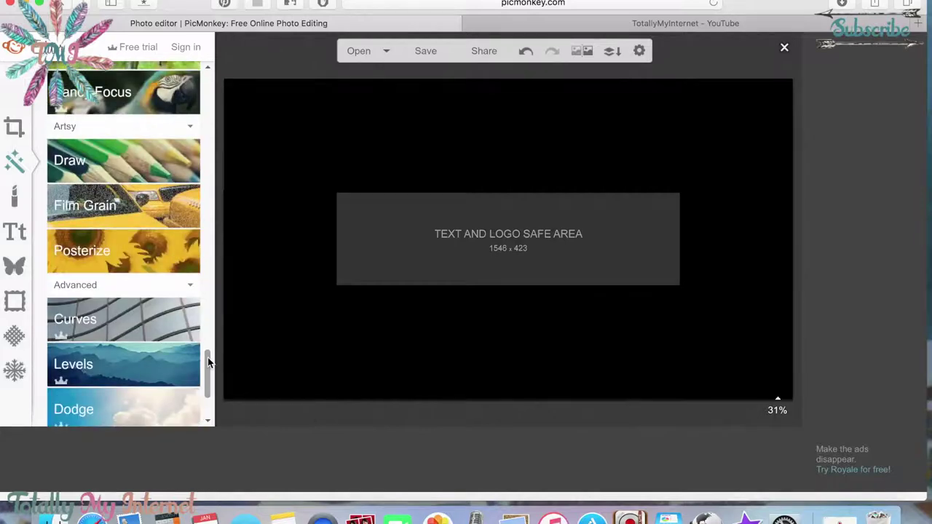
{"action": "left_click", "coordinate": [118, 151]}
{"action": "left_click", "coordinate": [74, 244]}
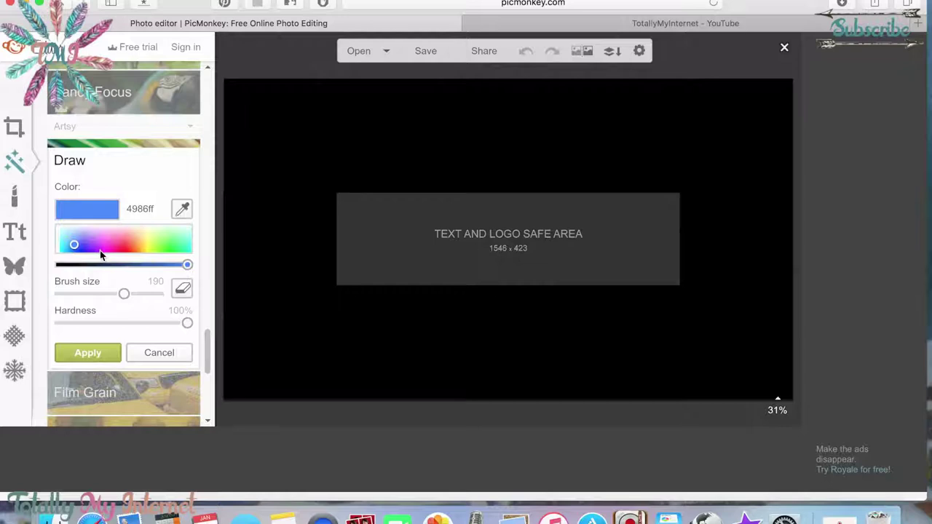
{"action": "mouse_move", "coordinate": [124, 294]}
{"action": "left_mouse_down"}
{"action": "mouse_move", "coordinate": [179, 305]}
{"action": "mouse_move", "coordinate": [159, 295]}
{"action": "left_mouse_up"}
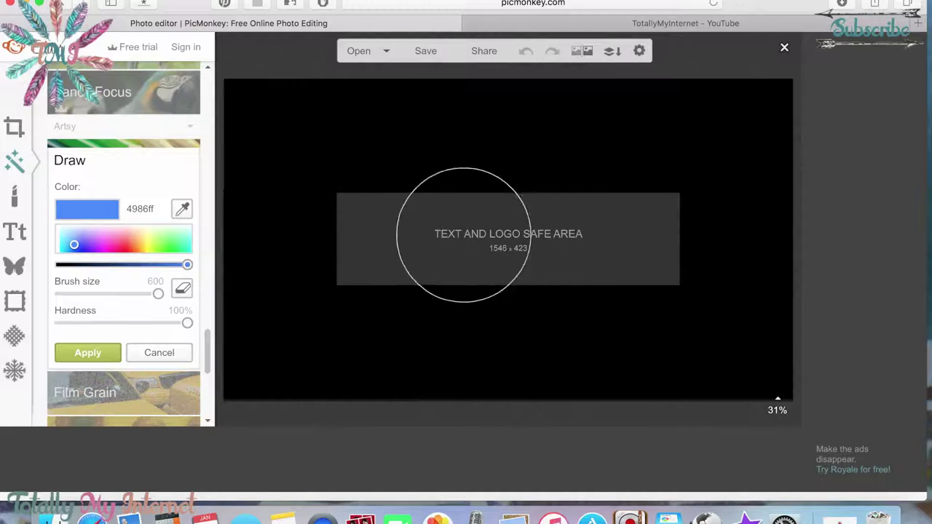
{"action": "left_click", "coordinate": [350, 228]}
{"action": "mouse_move", "coordinate": [350, 228]}
{"action": "left_mouse_down"}
{"action": "mouse_move", "coordinate": [470, 244]}
{"action": "mouse_move", "coordinate": [648, 221]}
{"action": "left_mouse_up"}
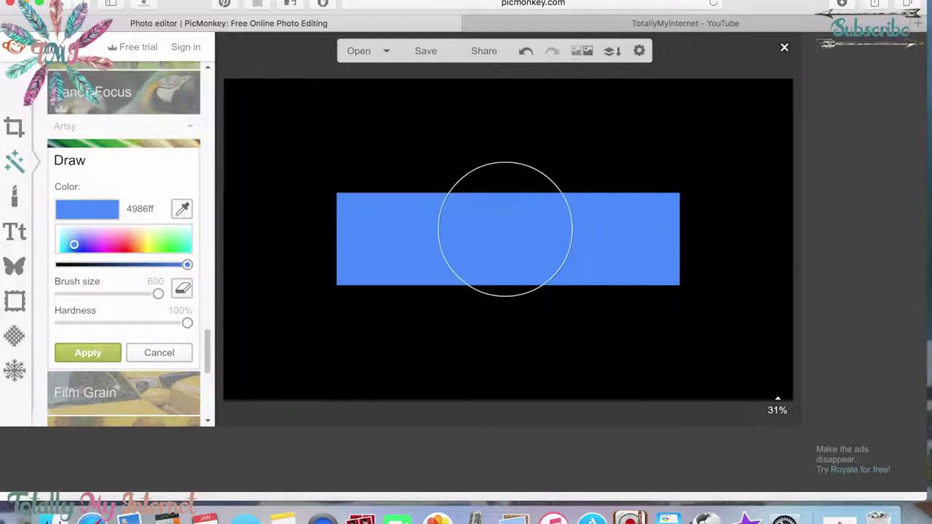
{"action": "left_click", "coordinate": [100, 352]}
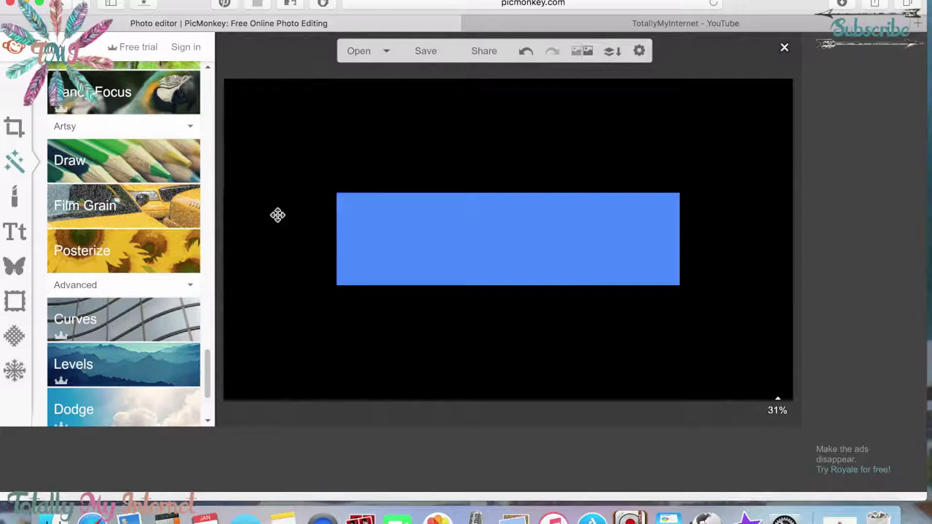
- Add the image character-color.png from the Desktop as your own overlay
{"action": "left_click", "coordinate": [15, 268]}
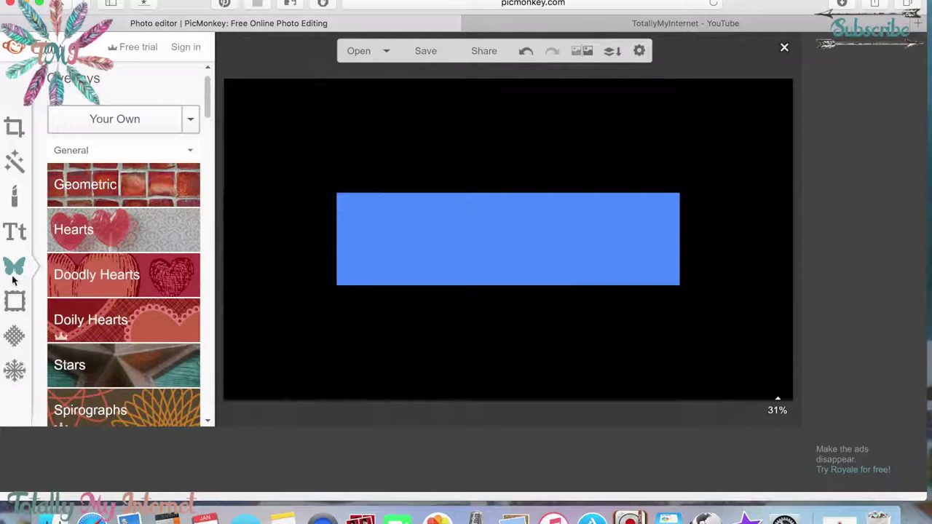
{"action": "left_click", "coordinate": [133, 123]}
{"action": "left_click", "coordinate": [424, 106]}
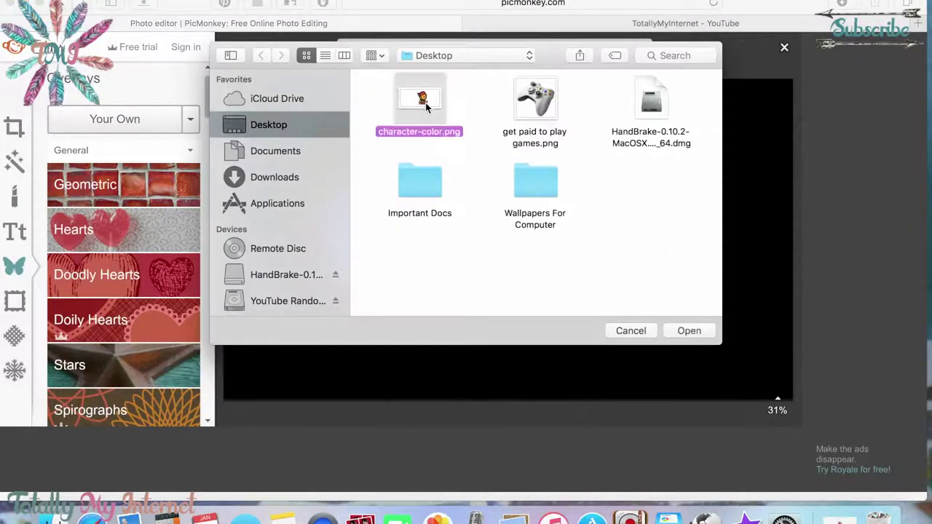
{"action": "left_click", "coordinate": [679, 331]}
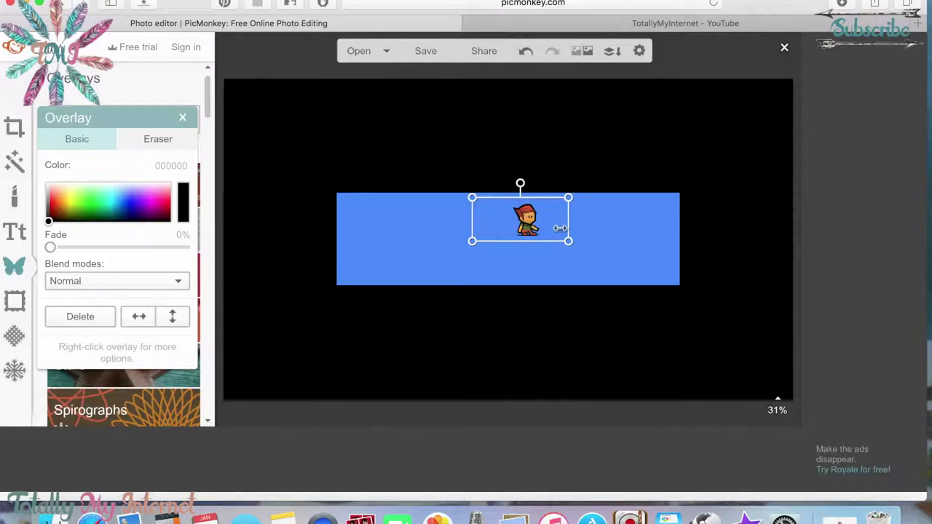
- Enlarge the character overlay to about the height of the blue band and place it at the band's left end
{"action": "left_click_drag", "start_coordinate": [473, 241], "coordinate": [360, 291]}
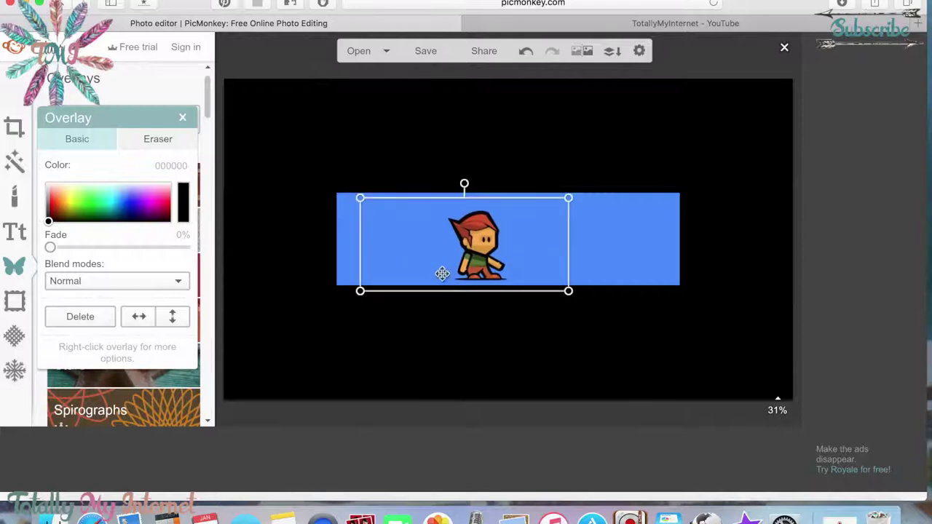
{"action": "left_click_drag", "start_coordinate": [486, 258], "coordinate": [376, 260]}
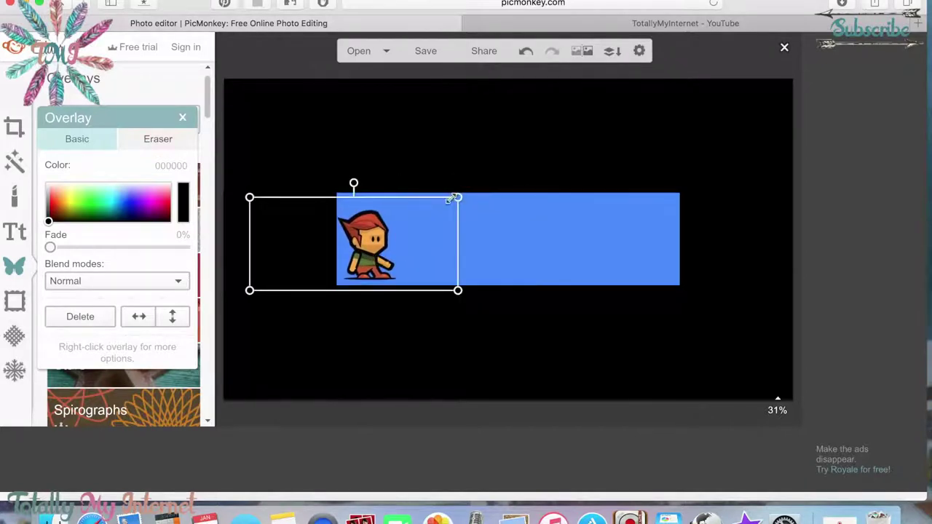
{"action": "left_click_drag", "start_coordinate": [457, 197], "coordinate": [499, 174]}
{"action": "left_click_drag", "start_coordinate": [382, 250], "coordinate": [362, 252]}
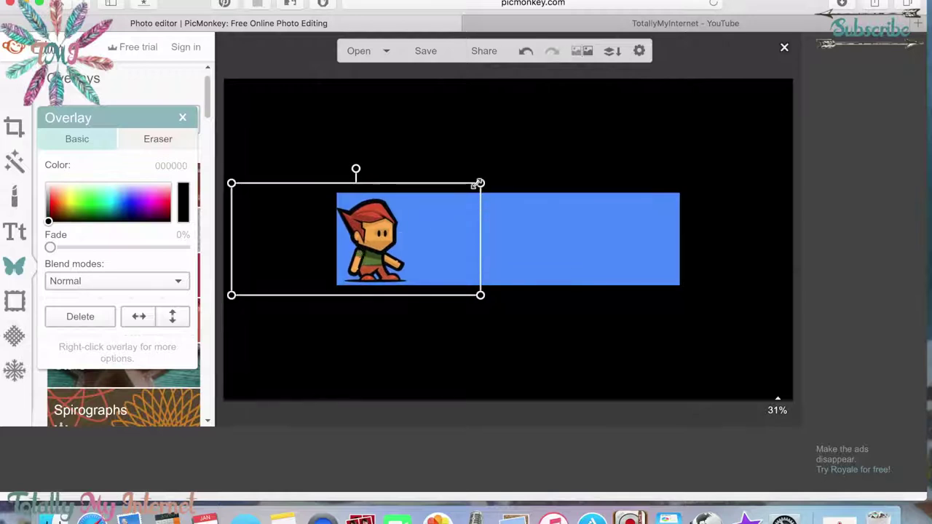
{"action": "left_click_drag", "start_coordinate": [479, 184], "coordinate": [498, 174]}
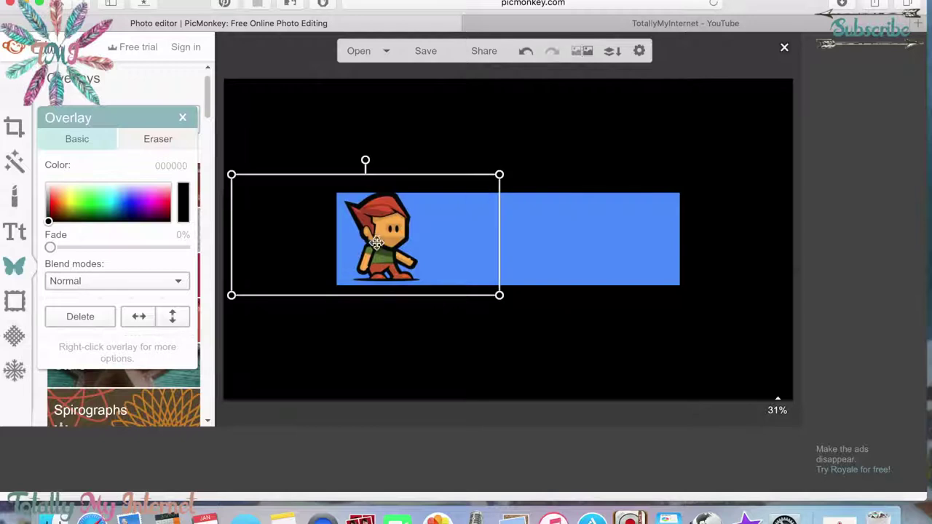
{"action": "left_click_drag", "start_coordinate": [392, 227], "coordinate": [388, 229]}
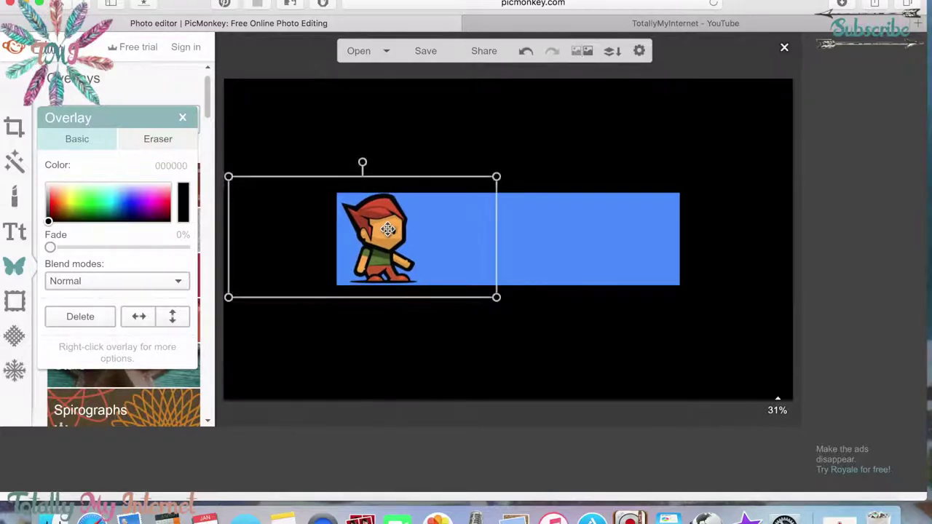
{"action": "left_click", "coordinate": [553, 237]}
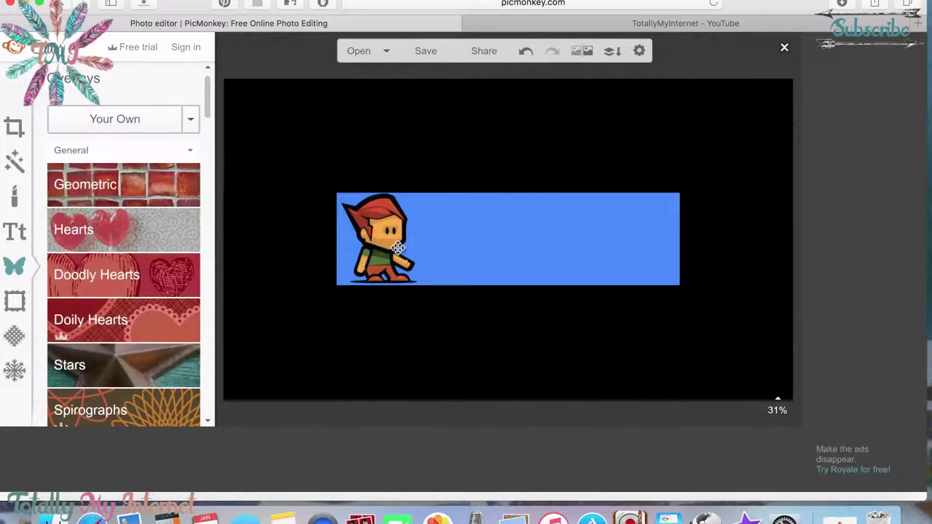
- Add get paid to play games.png as an overlay, shrink the controller and place it at the character's outstretched hand
{"action": "left_click", "coordinate": [87, 121]}
{"action": "left_click", "coordinate": [529, 111]}
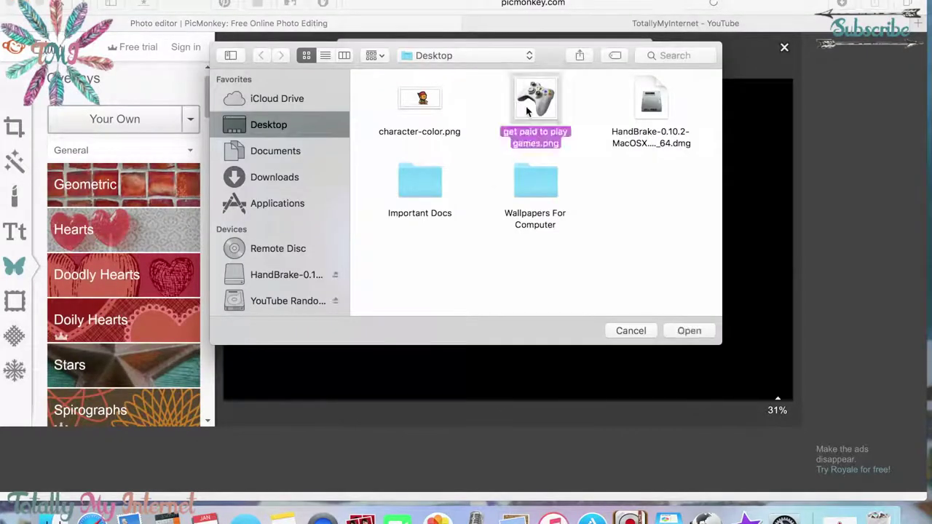
{"action": "left_click", "coordinate": [690, 329]}
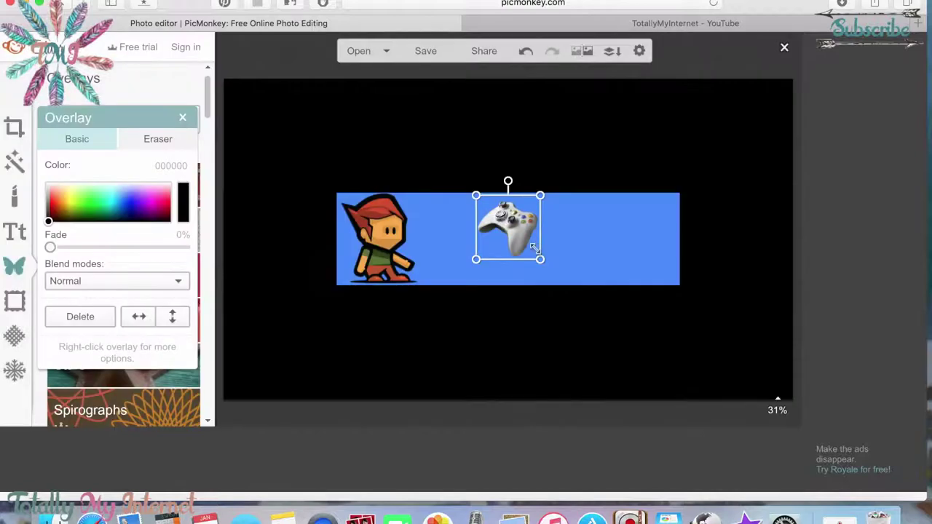
{"action": "left_click_drag", "start_coordinate": [510, 226], "coordinate": [430, 249]}
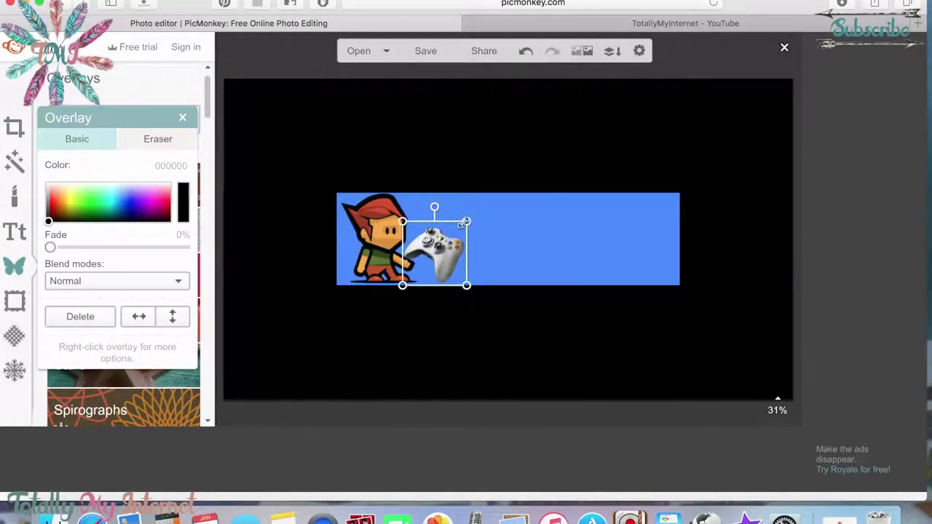
{"action": "left_click_drag", "start_coordinate": [468, 222], "coordinate": [451, 237]}
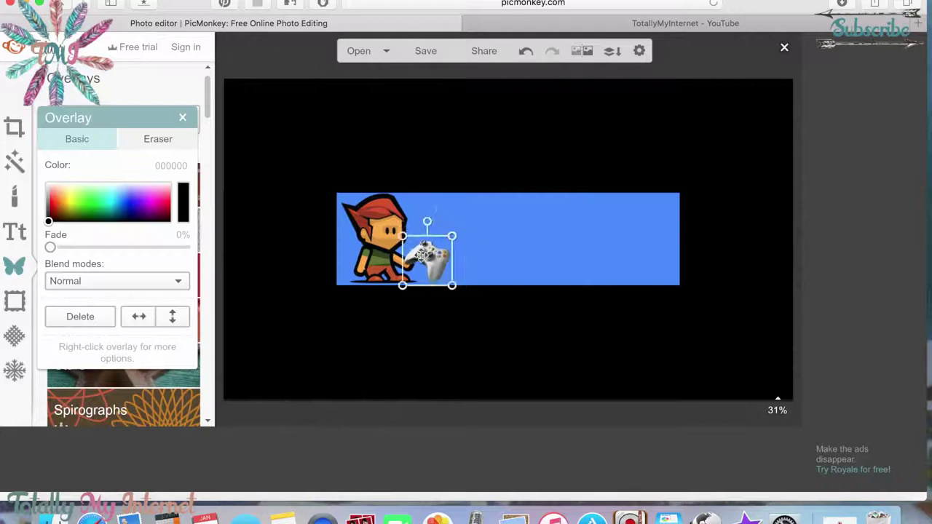
{"action": "left_click", "coordinate": [539, 250]}
- Add the text "Gamer TMI" to the blue band in your own Comic Sans MS font
{"action": "left_click", "coordinate": [14, 231]}
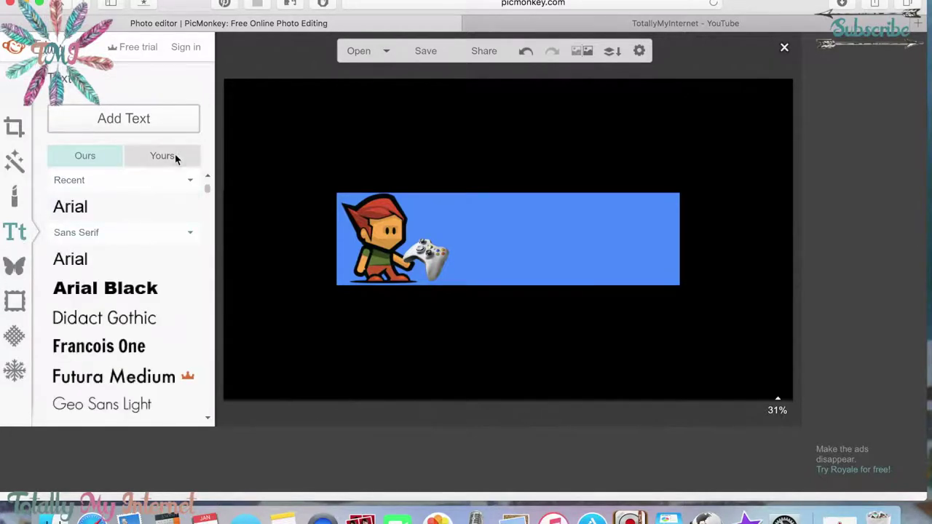
{"action": "left_click", "coordinate": [175, 156]}
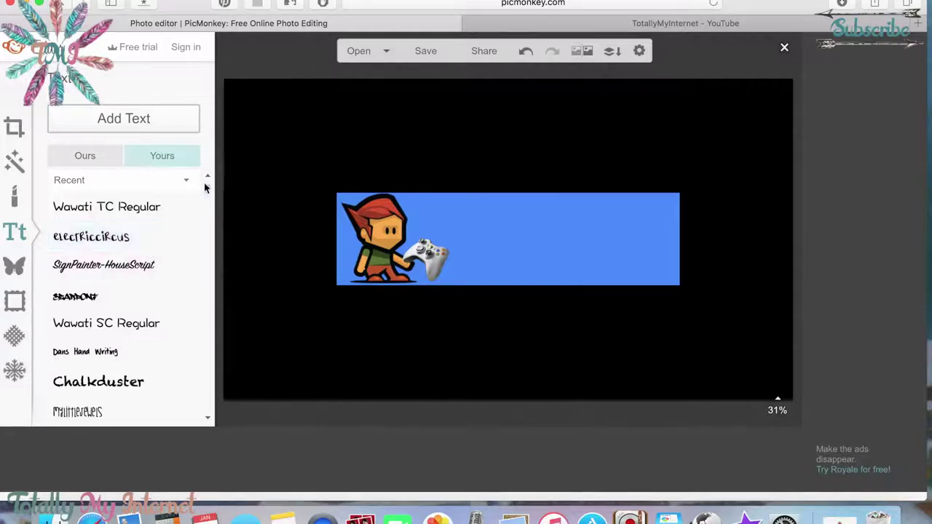
{"action": "left_click", "coordinate": [207, 419]}
{"action": "left_click_drag", "start_coordinate": [209, 421], "coordinate": [210, 421]}
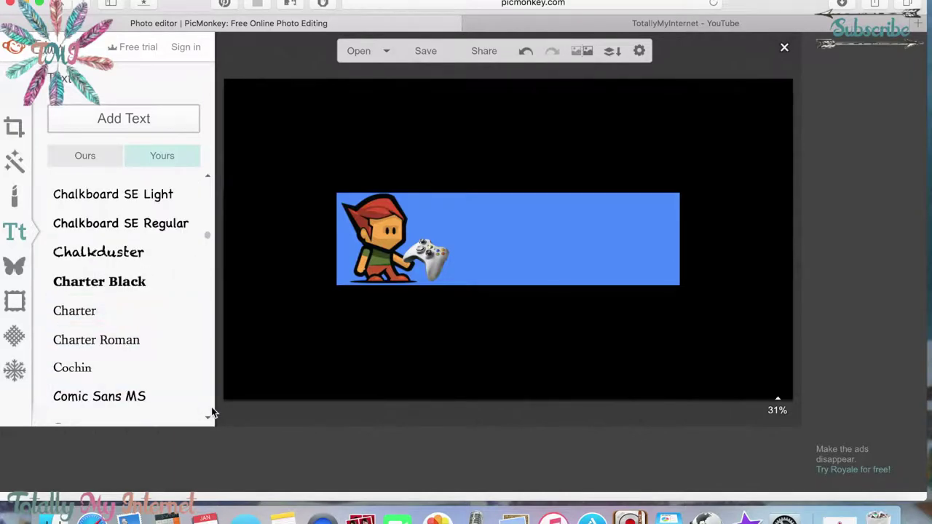
{"action": "left_click", "coordinate": [143, 400]}
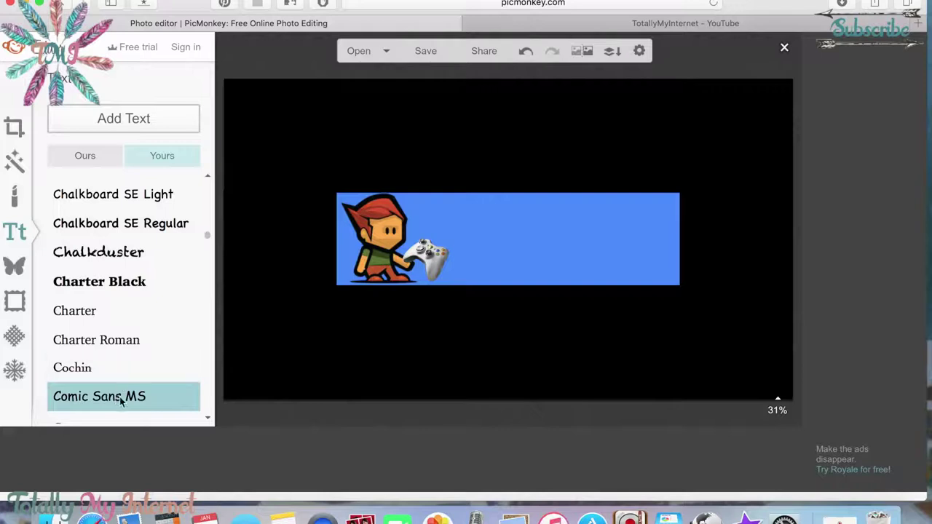
{"action": "left_click", "coordinate": [113, 111]}
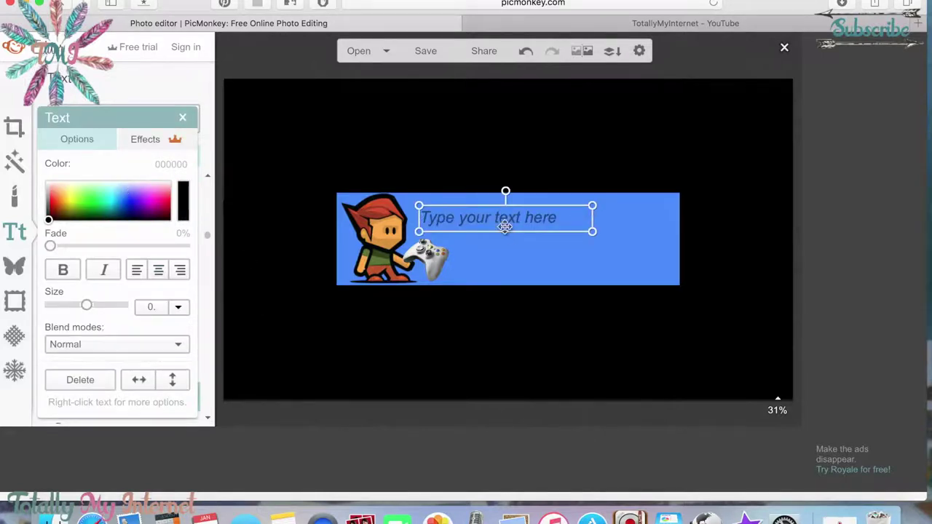
{"action": "left_click", "coordinate": [497, 211]}
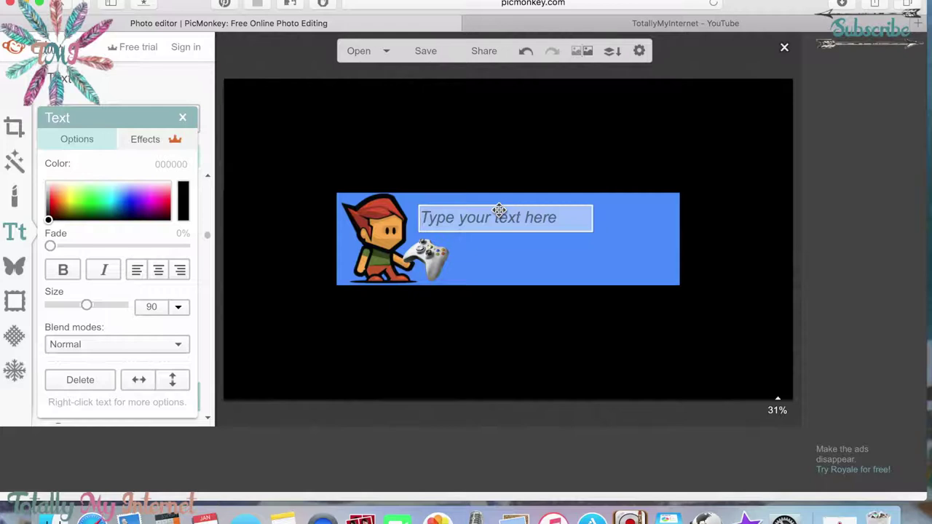
{"action": "type", "text": "Gam"}
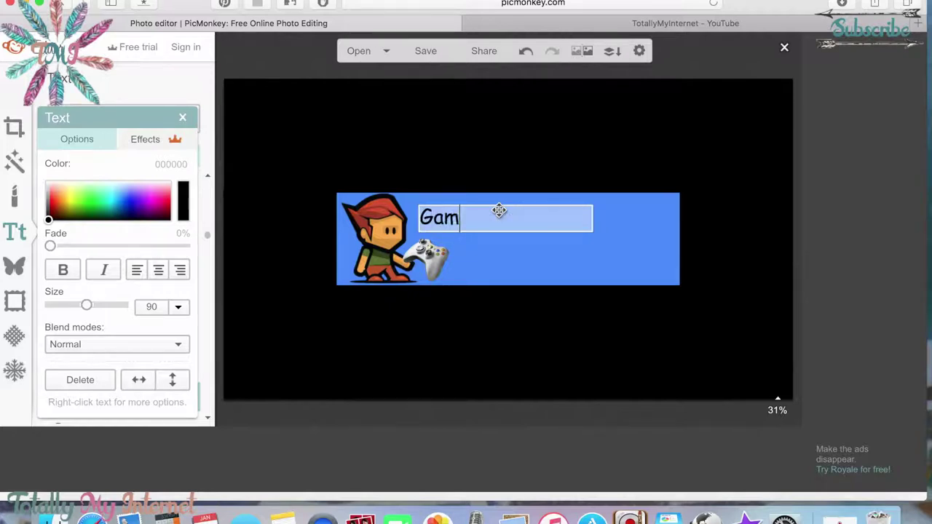
{"action": "type", "text": "er"}
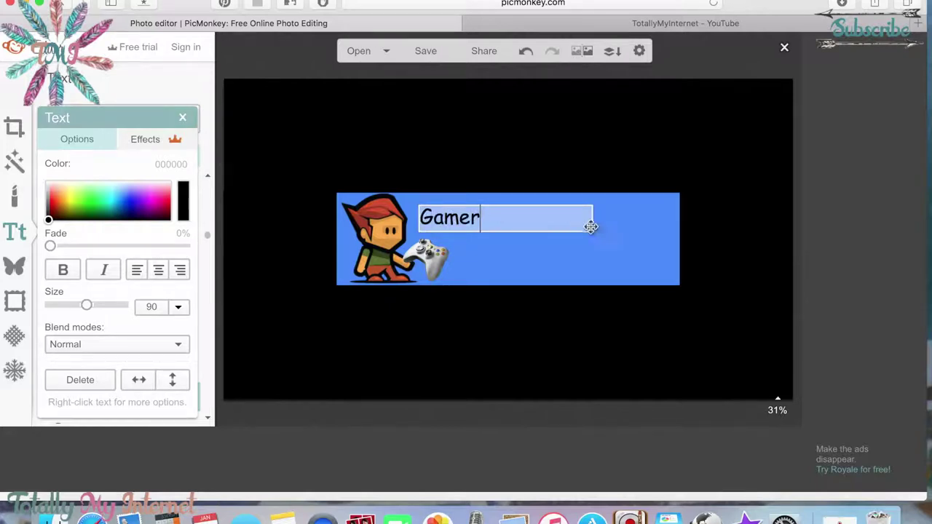
{"action": "type", "text": " TMI"}
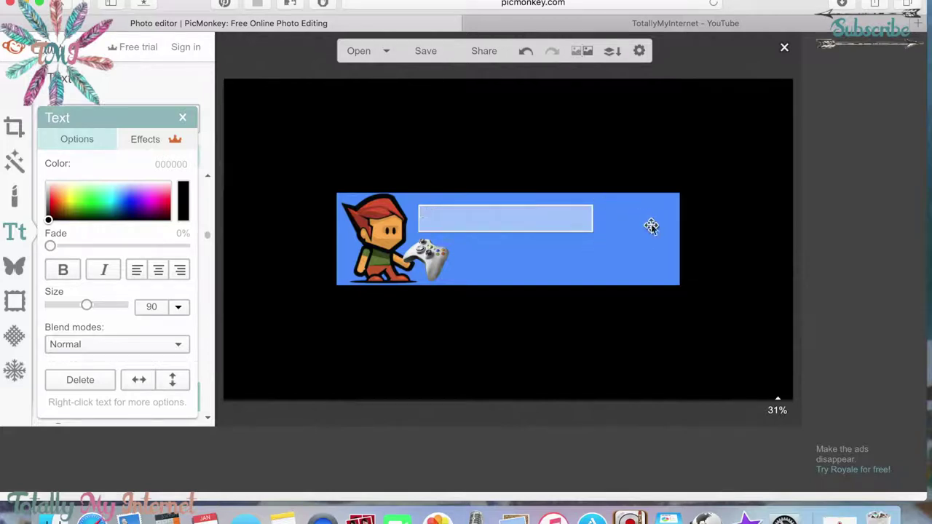
- Enlarge the "Gamer TMI" text to size 183 and position it in the upper part of the blue band, beside the character
{"action": "left_click_drag", "start_coordinate": [593, 218], "coordinate": [624, 287]}
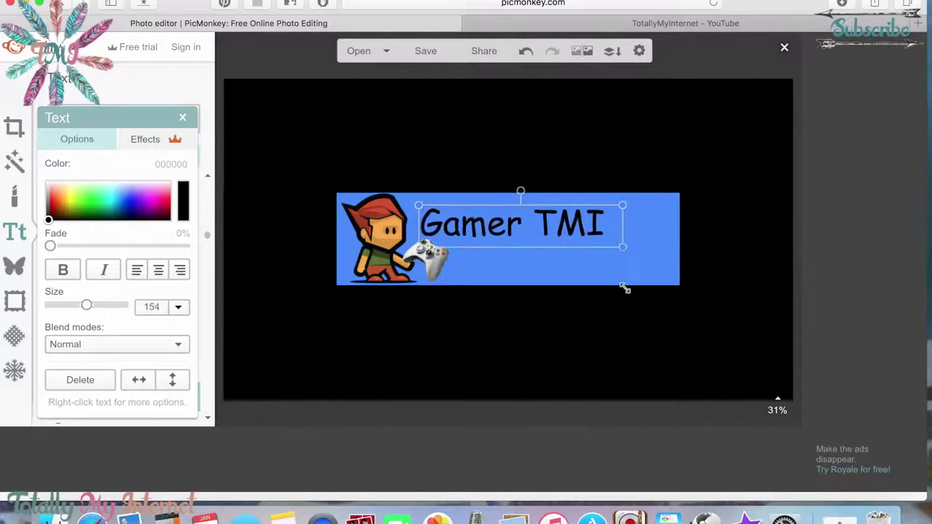
{"action": "mouse_move", "coordinate": [501, 224]}
{"action": "left_mouse_down"}
{"action": "mouse_move", "coordinate": [530, 214]}
{"action": "mouse_move", "coordinate": [515, 217]}
{"action": "left_mouse_up"}
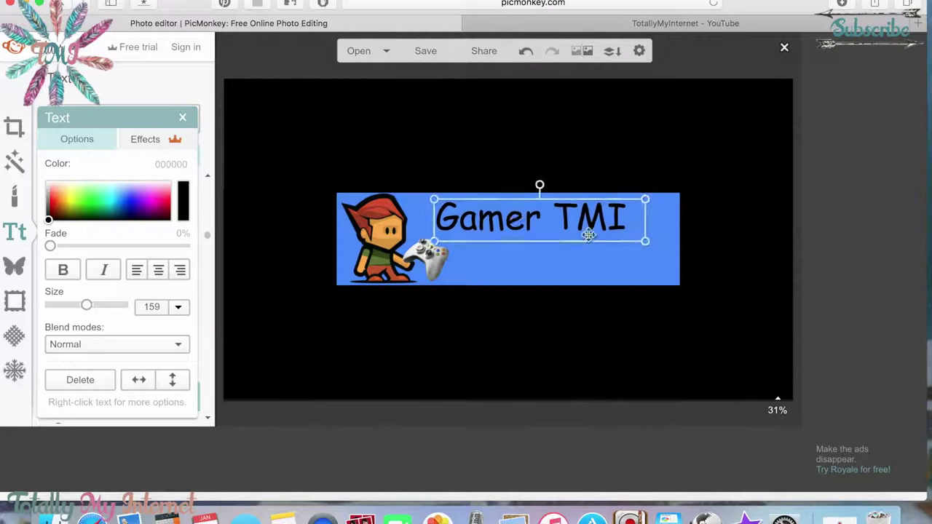
{"action": "left_click_drag", "start_coordinate": [646, 241], "coordinate": [665, 254]}
{"action": "left_click_drag", "start_coordinate": [572, 231], "coordinate": [563, 231]}
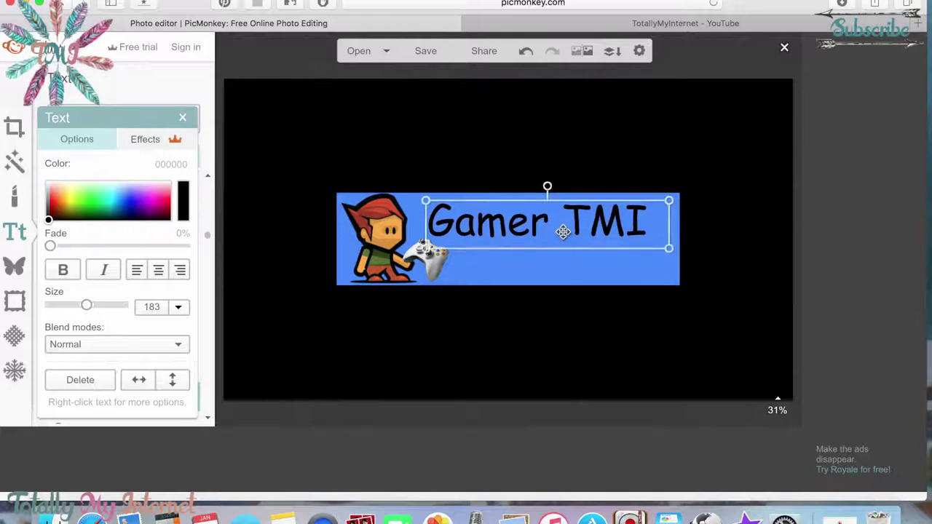
{"action": "left_click", "coordinate": [583, 271]}
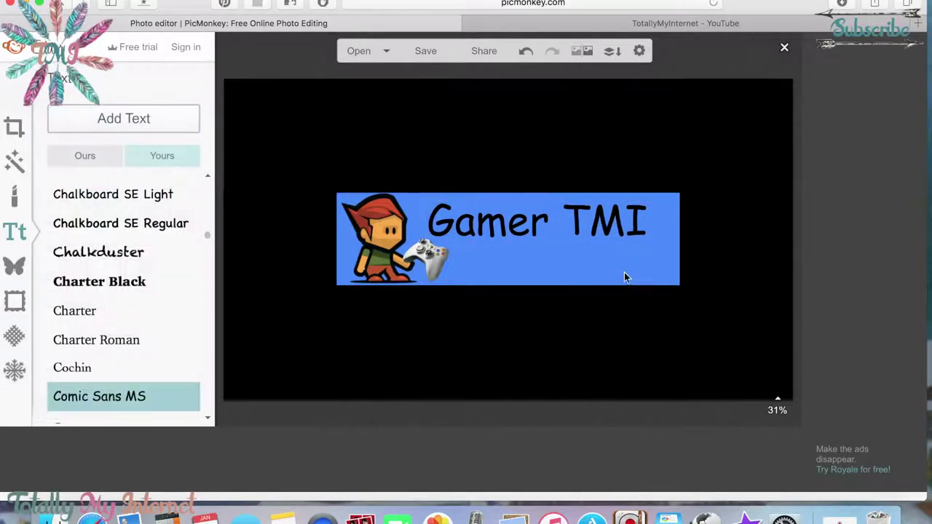